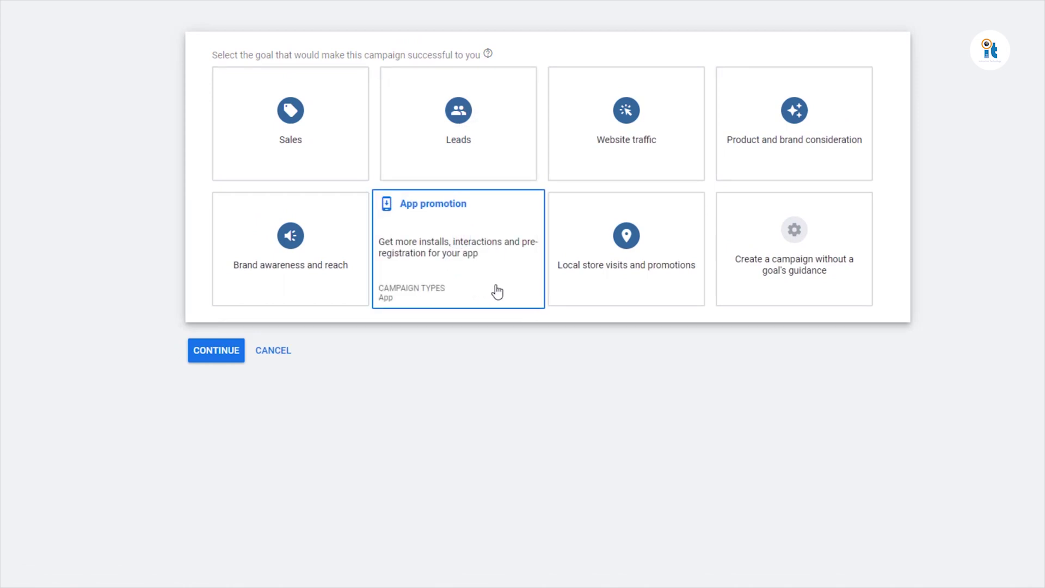
Create an App promotion campaign for installs of the Android app Stylish Name For Gamers
{"action": "left_click", "coordinate": [481, 288]}
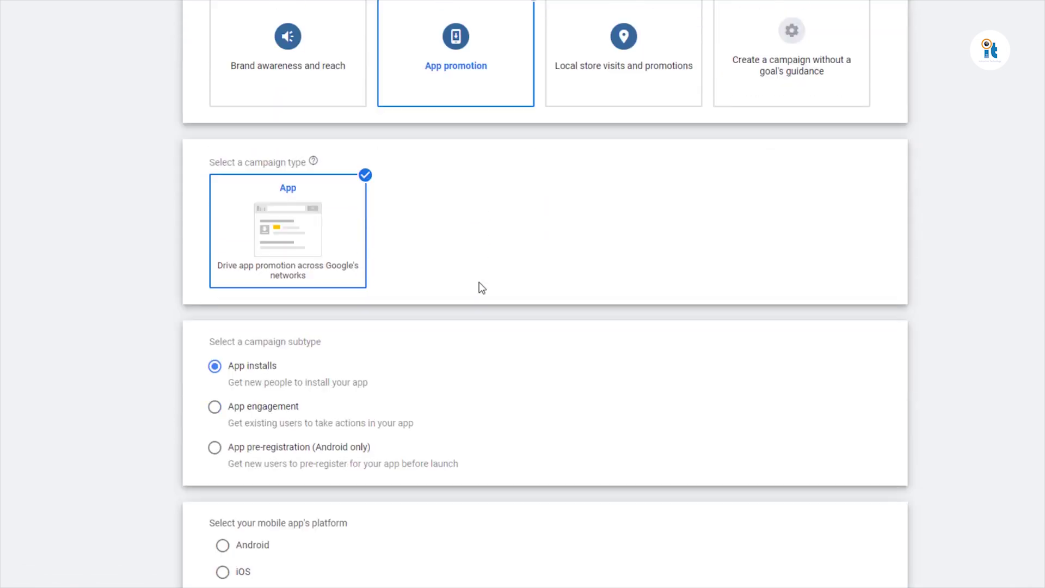
{"action": "scroll", "coordinate": [504, 348], "scroll_direction": "down", "scroll_amount": 1}
{"action": "scroll", "coordinate": [504, 349], "scroll_direction": "down", "scroll_amount": 1}
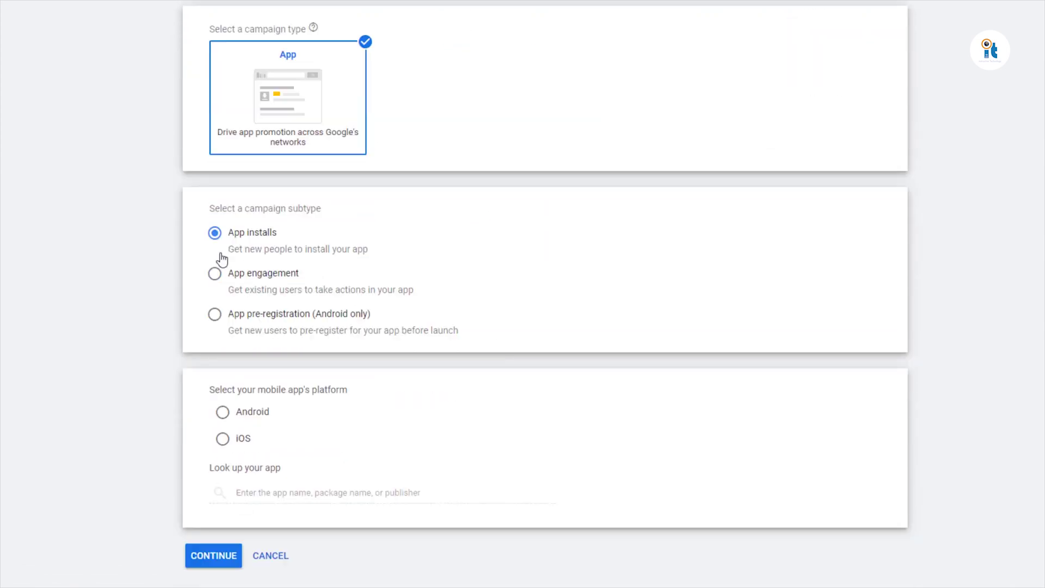
{"action": "left_click", "coordinate": [217, 233]}
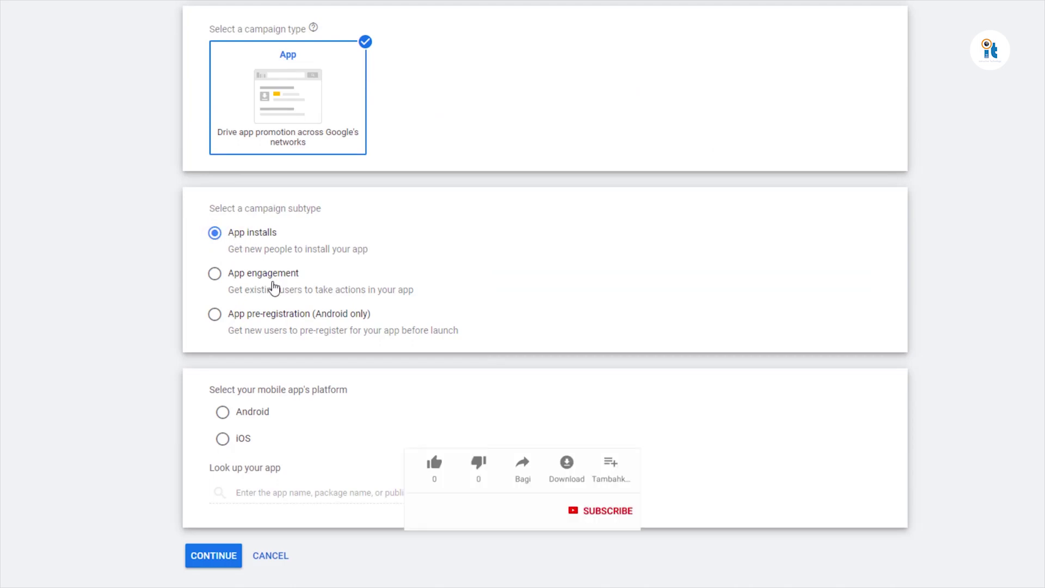
{"action": "scroll", "coordinate": [368, 382], "scroll_direction": "down", "scroll_amount": 1}
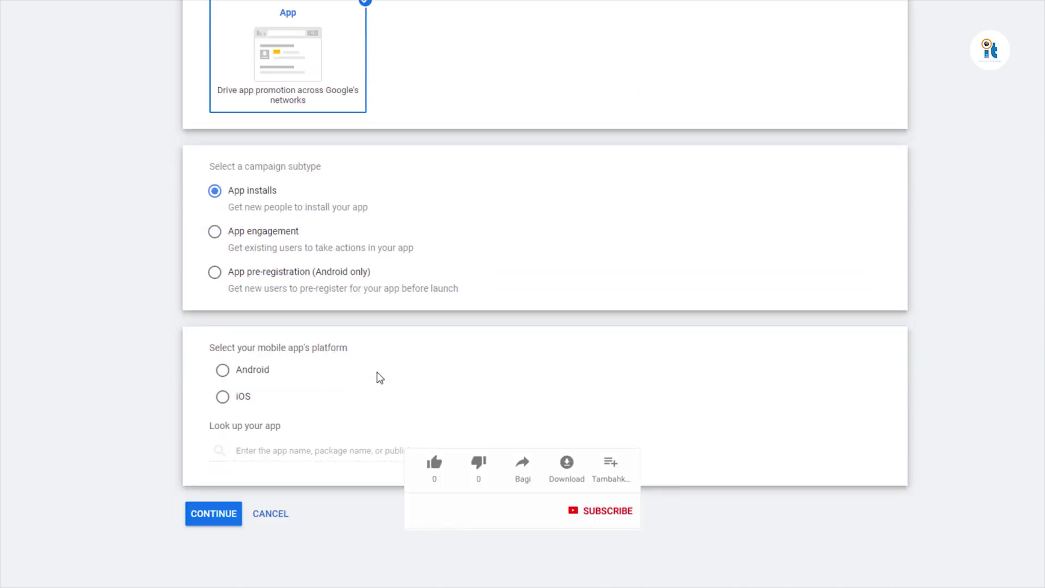
{"action": "left_click", "coordinate": [224, 372]}
{"action": "left_click", "coordinate": [327, 451]}
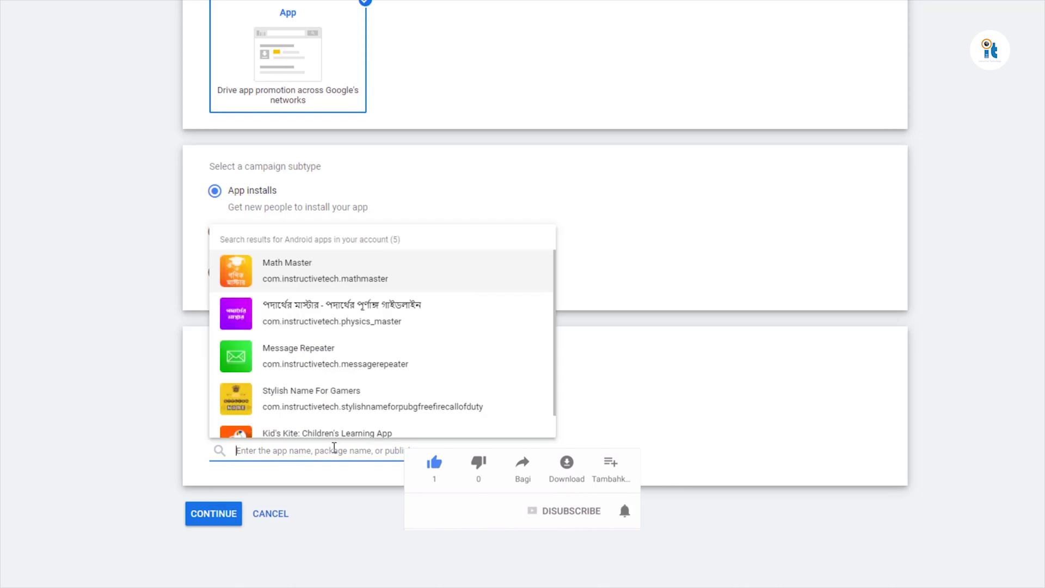
{"action": "left_click", "coordinate": [632, 410]}
{"action": "left_click", "coordinate": [411, 447]}
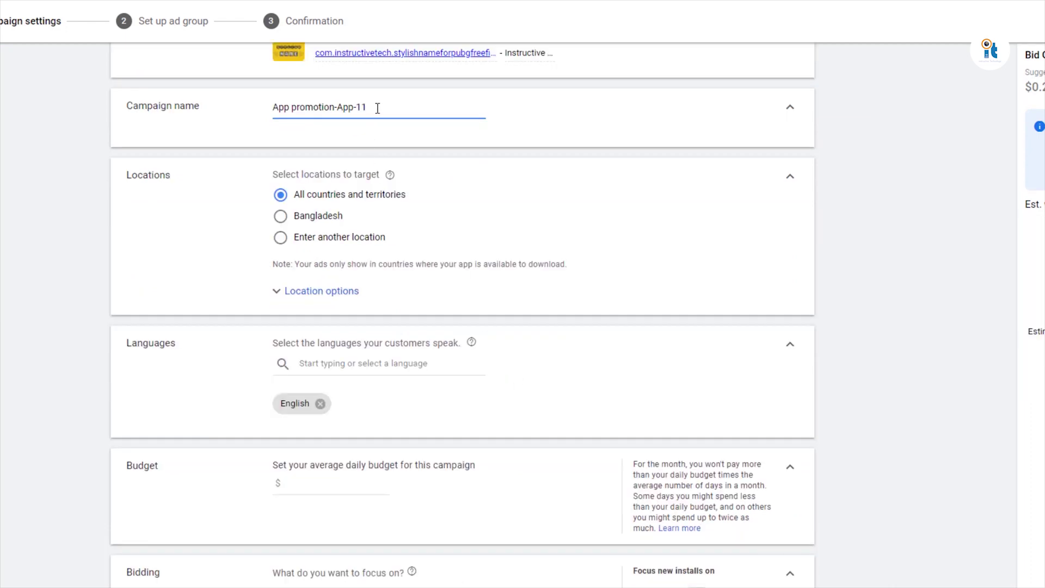
Replace the default campaign name with DEMO_ADS
{"action": "key", "text": "BackSpace"}
{"action": "key", "text": "BackSpace"}
{"action": "key", "text": "BackSpace"}
{"action": "key", "text": "BackSpace"}
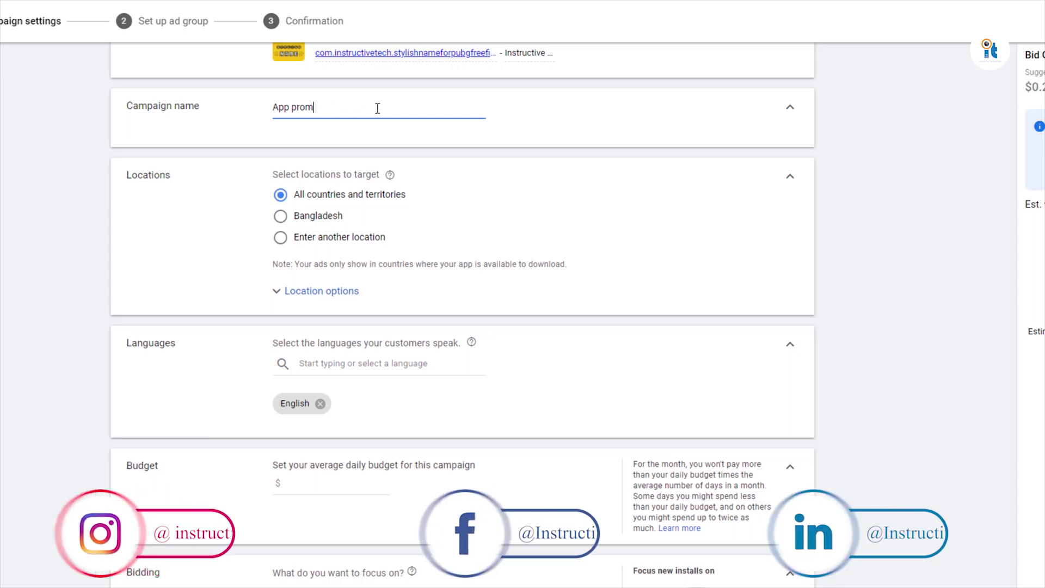
{"action": "key", "text": "BackSpace"}
{"action": "key", "text": "BackSpace"}
{"action": "key", "text": "BackSpace"}
{"action": "type", "text": "DEMO_ADS"}
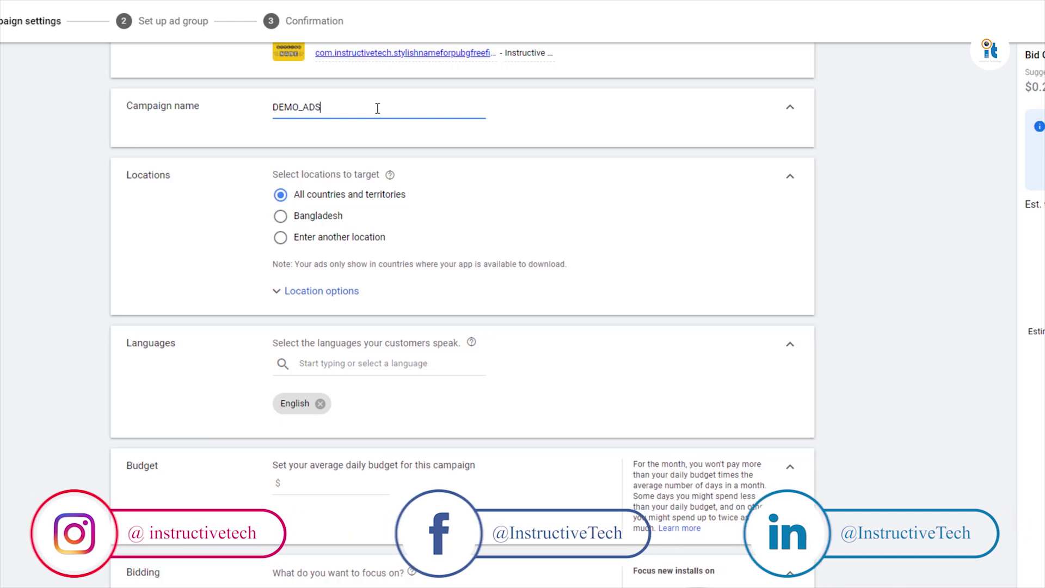
{"action": "left_click", "coordinate": [584, 132]}
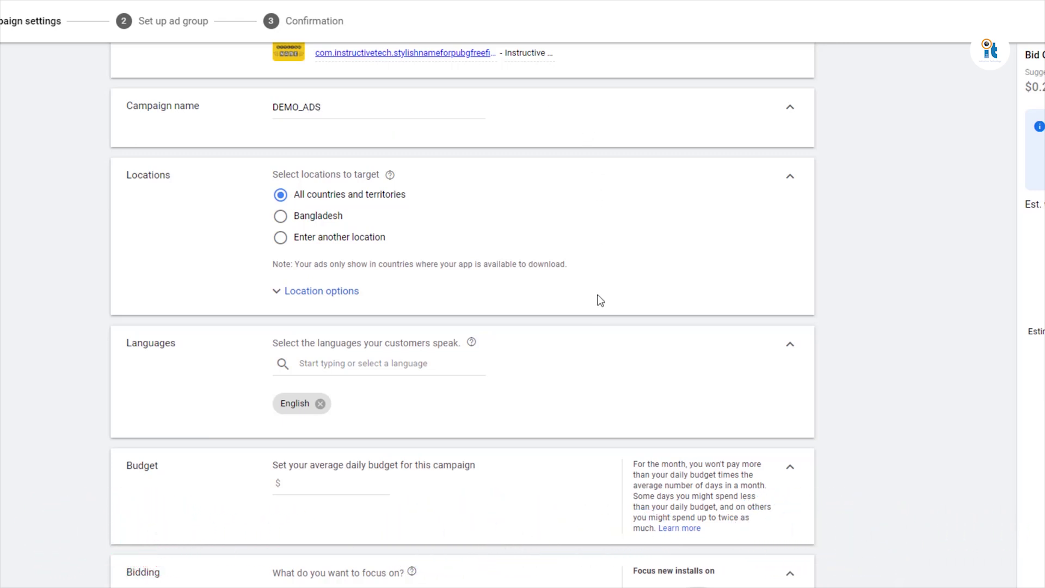
{"action": "scroll", "coordinate": [600, 310], "scroll_direction": "down", "scroll_amount": 1}
Try other location options, then keep All countries and territories with languages unchanged
{"action": "left_click", "coordinate": [280, 150]}
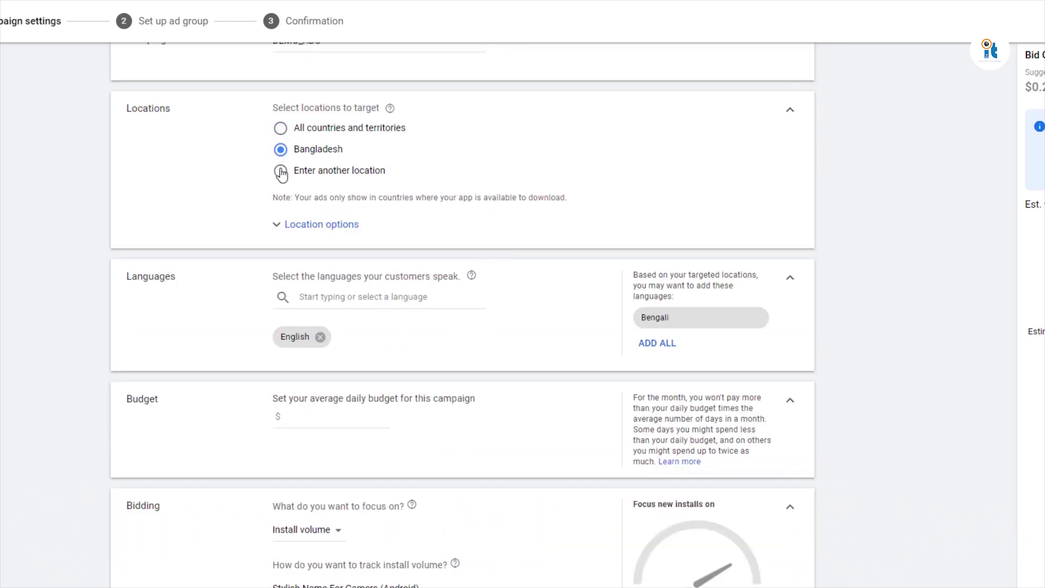
{"action": "left_click", "coordinate": [280, 171]}
{"action": "left_click", "coordinate": [336, 202]}
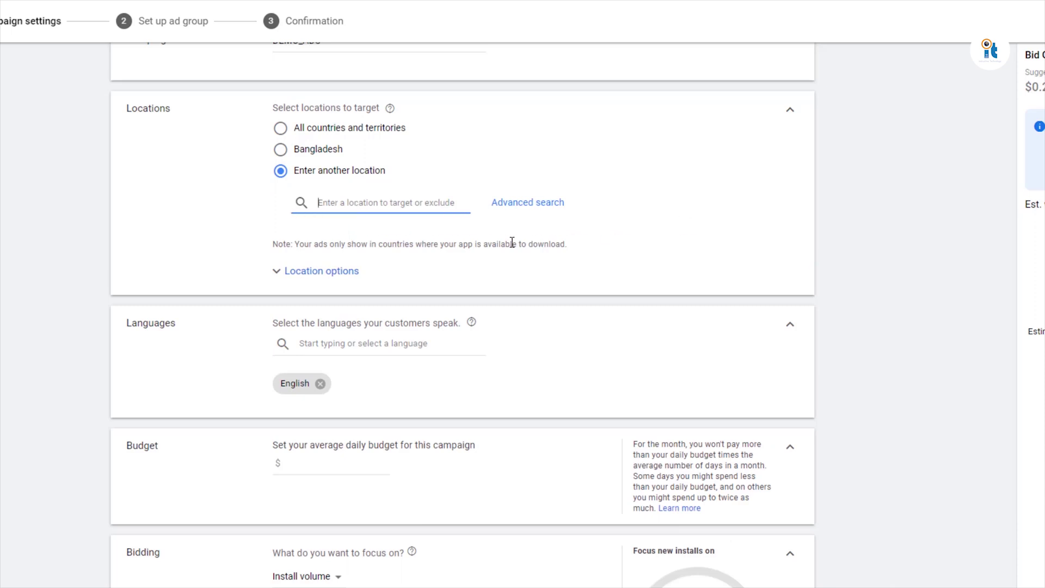
{"action": "left_click", "coordinate": [281, 128]}
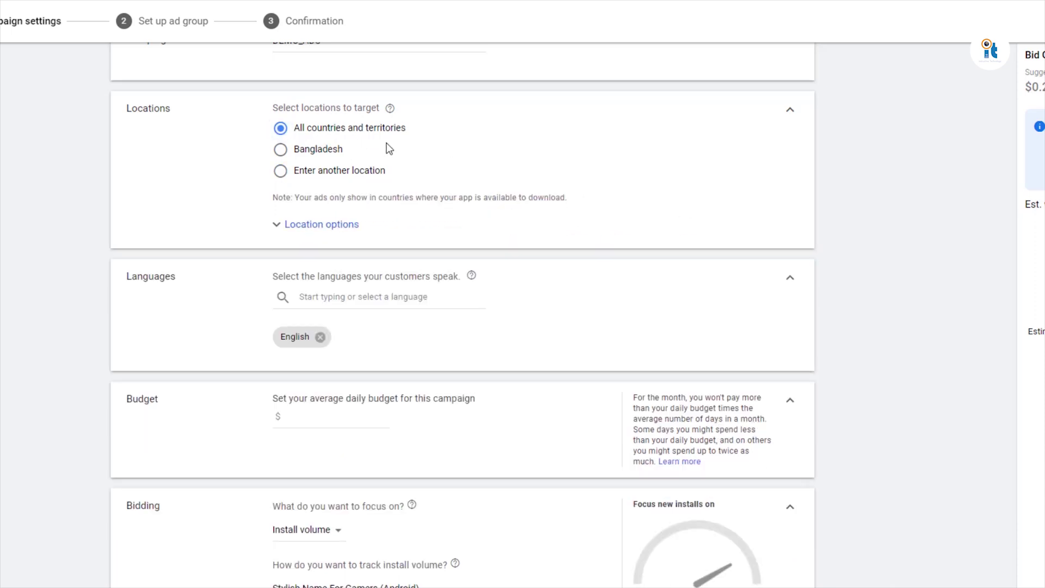
{"action": "scroll", "coordinate": [465, 327], "scroll_direction": "down", "scroll_amount": 1}
{"action": "left_click", "coordinate": [391, 238]}
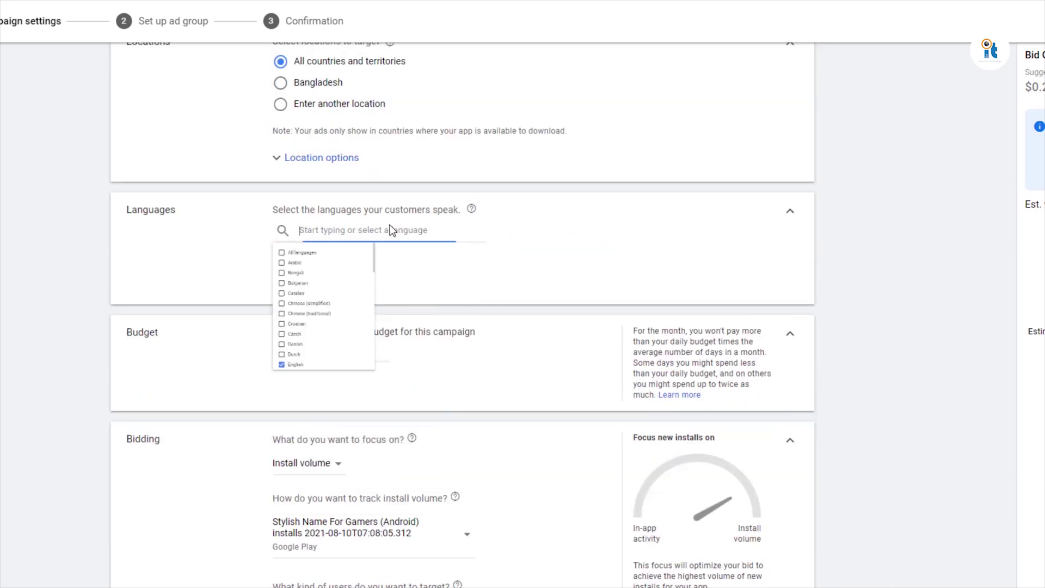
{"action": "left_click", "coordinate": [615, 243]}
{"action": "scroll", "coordinate": [588, 278], "scroll_direction": "down", "scroll_amount": 2}
Set a $5.00 average daily budget and a $0.03 target cost per install
{"action": "left_click", "coordinate": [341, 216]}
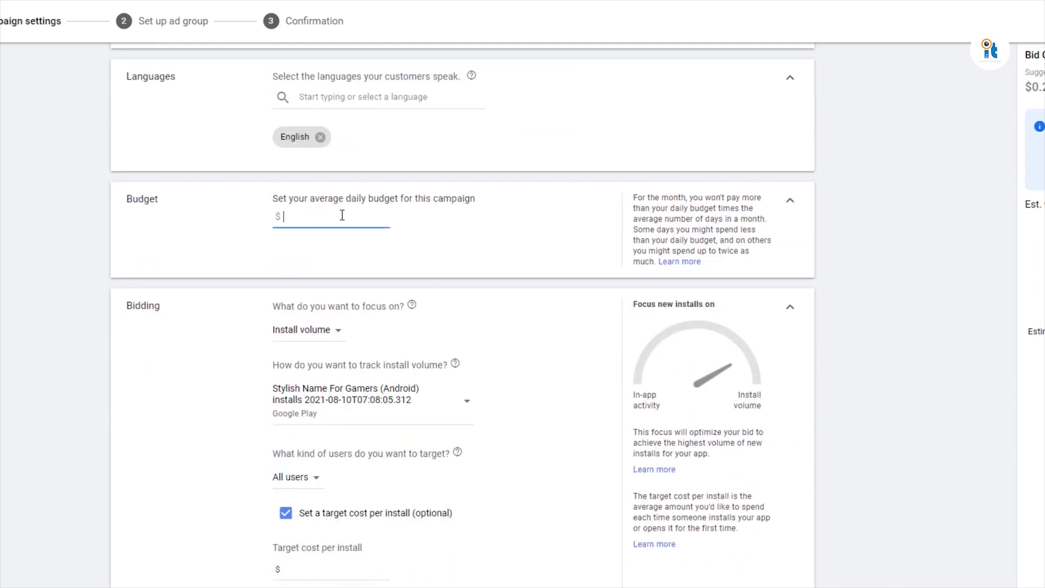
{"action": "type", "text": "5"}
{"action": "left_click", "coordinate": [326, 243]}
{"action": "scroll", "coordinate": [446, 260], "scroll_direction": "down", "scroll_amount": 2}
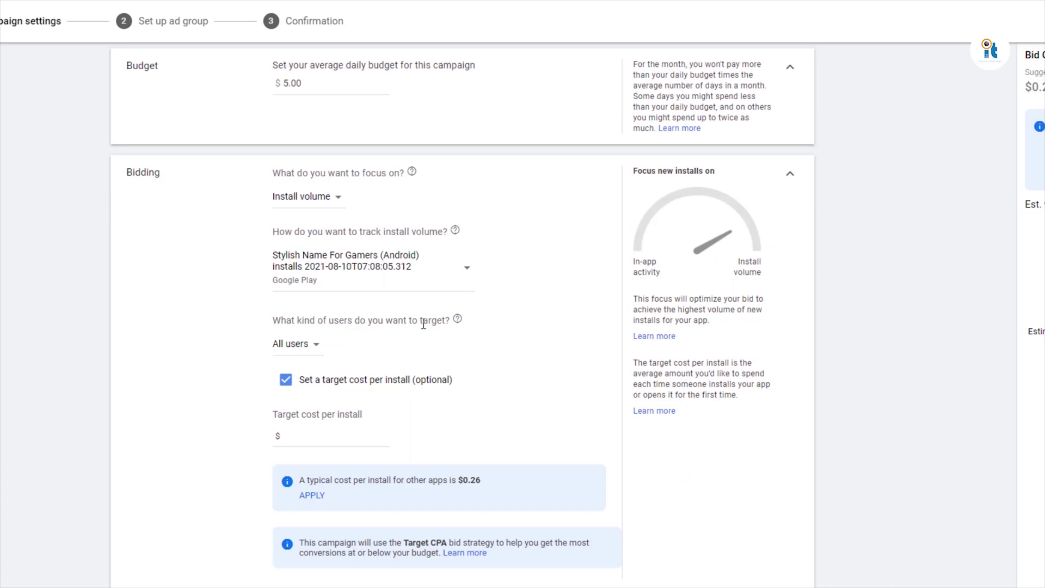
{"action": "left_click", "coordinate": [354, 441]}
{"action": "scroll", "coordinate": [409, 427], "scroll_direction": "up", "scroll_amount": 1}
{"action": "scroll", "coordinate": [462, 408], "scroll_direction": "down", "scroll_amount": 3}
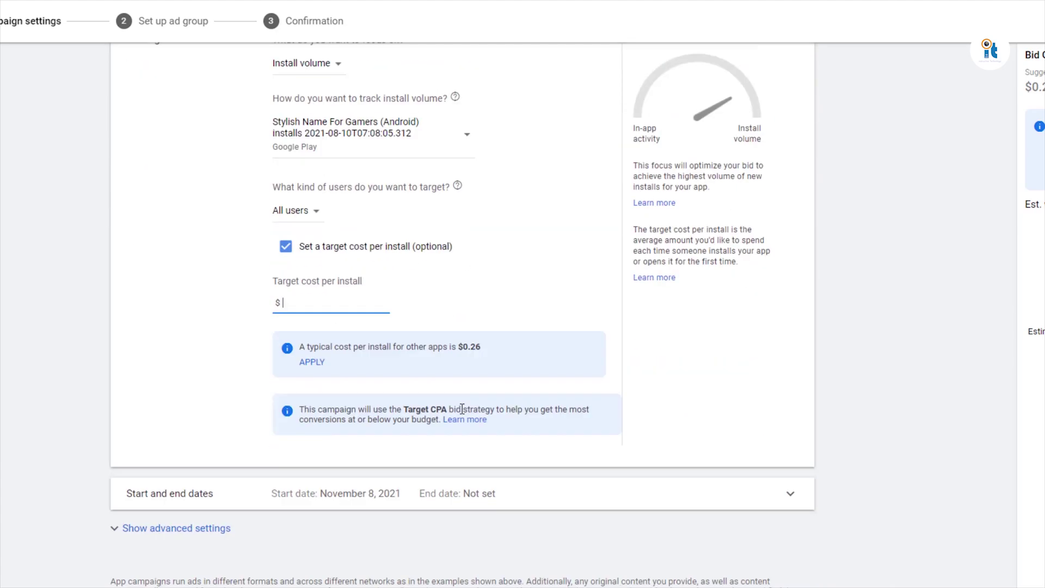
{"action": "left_click_drag", "start_coordinate": [455, 351], "coordinate": [515, 351]}
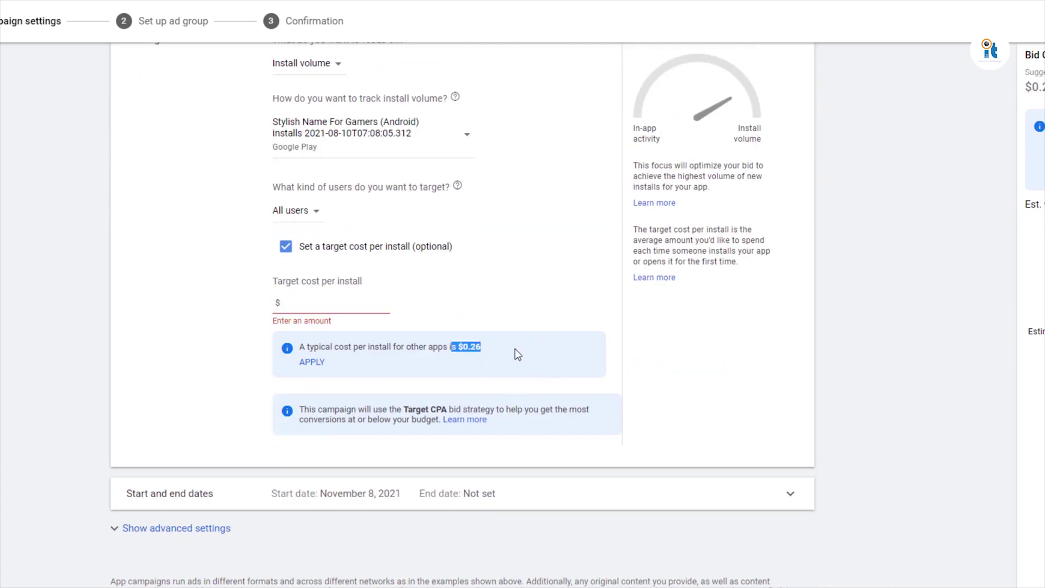
{"action": "left_click", "coordinate": [335, 304]}
{"action": "type", "text": "3"}
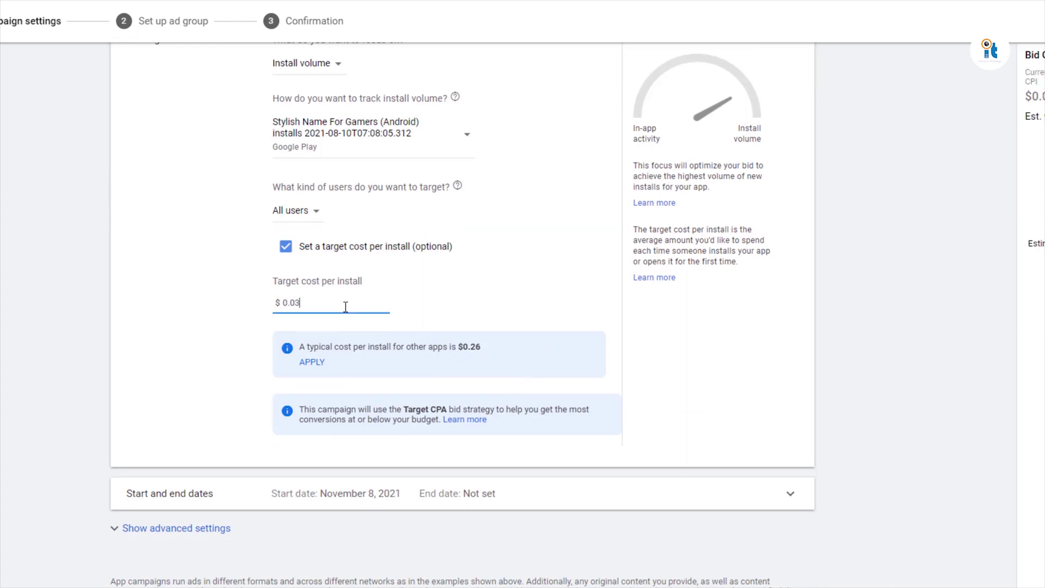
{"action": "left_click", "coordinate": [509, 299]}
{"action": "scroll", "coordinate": [525, 359], "scroll_direction": "up", "scroll_amount": 2}
{"action": "scroll", "coordinate": [524, 368], "scroll_direction": "down", "scroll_amount": 2}
Set the campaign end date to Nov 9, 2021, briefly viewing advanced settings
{"action": "left_click", "coordinate": [791, 495]}
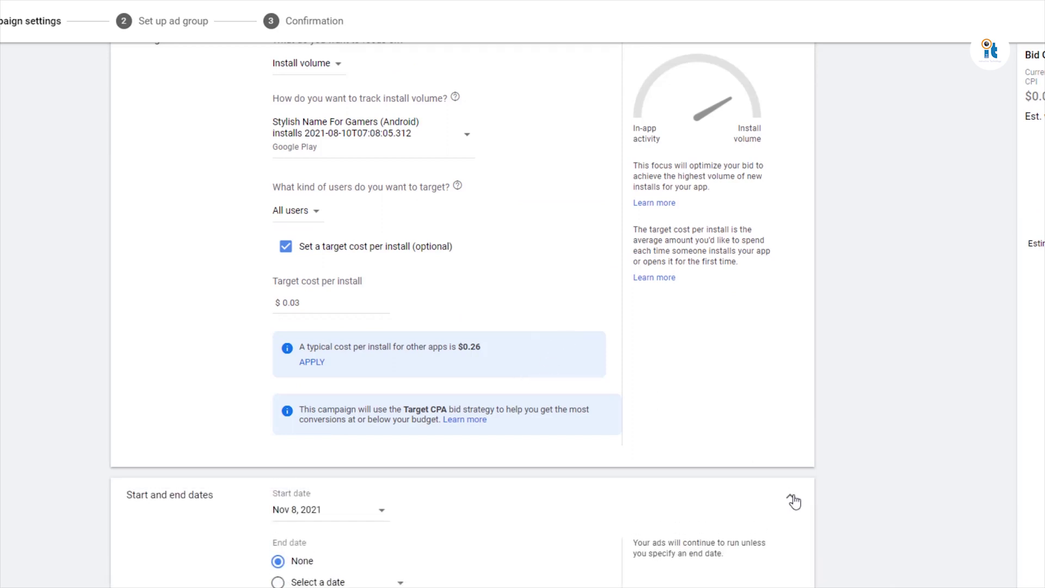
{"action": "left_click", "coordinate": [376, 523]}
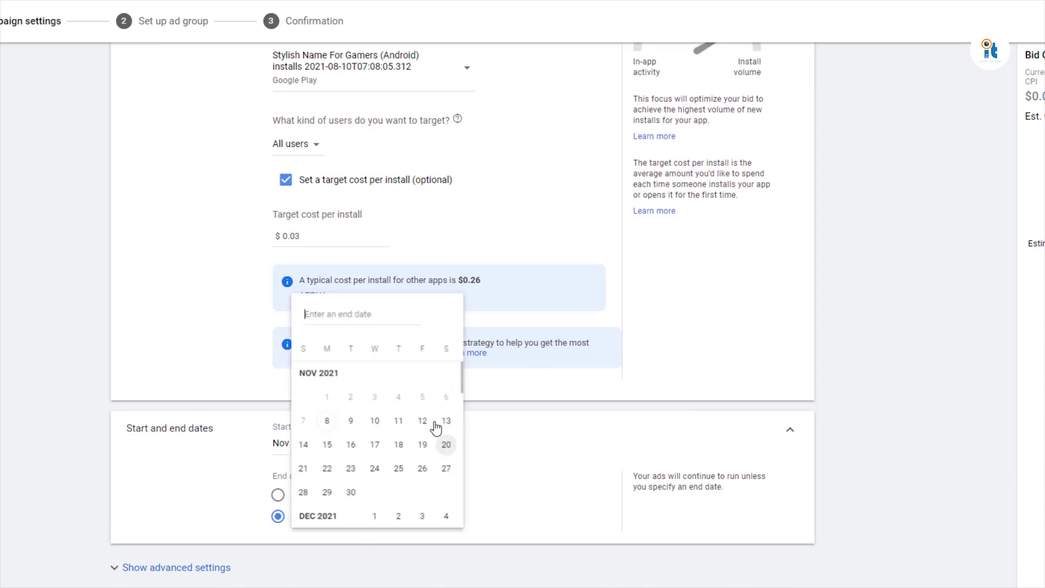
{"action": "left_click", "coordinate": [350, 420]}
{"action": "scroll", "coordinate": [547, 525], "scroll_direction": "down", "scroll_amount": 2}
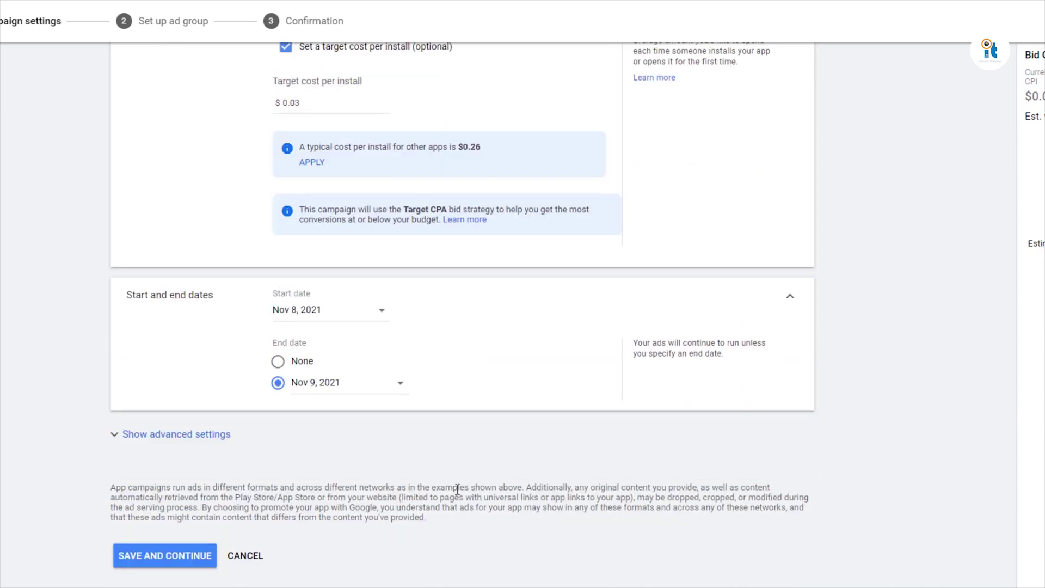
{"action": "left_click", "coordinate": [208, 449]}
{"action": "scroll", "coordinate": [436, 503], "scroll_direction": "down", "scroll_amount": 2}
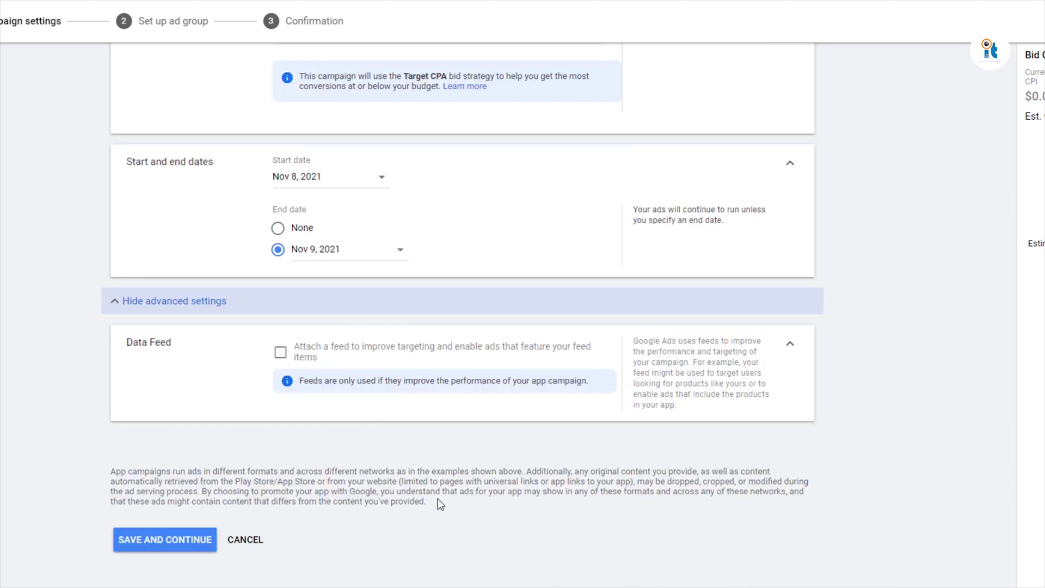
{"action": "scroll", "coordinate": [438, 503], "scroll_direction": "down", "scroll_amount": 1}
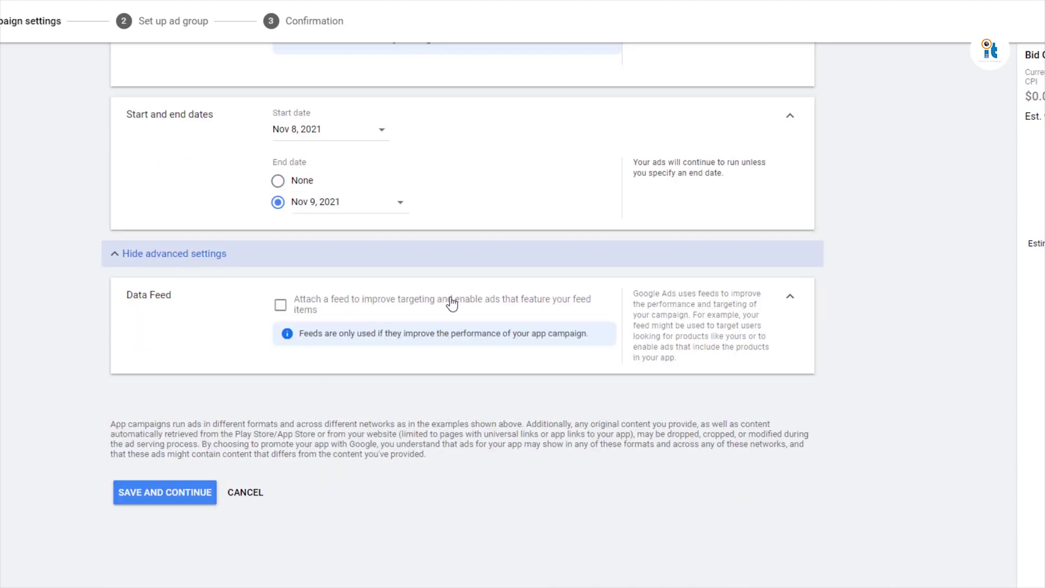
{"action": "left_click", "coordinate": [147, 258]}
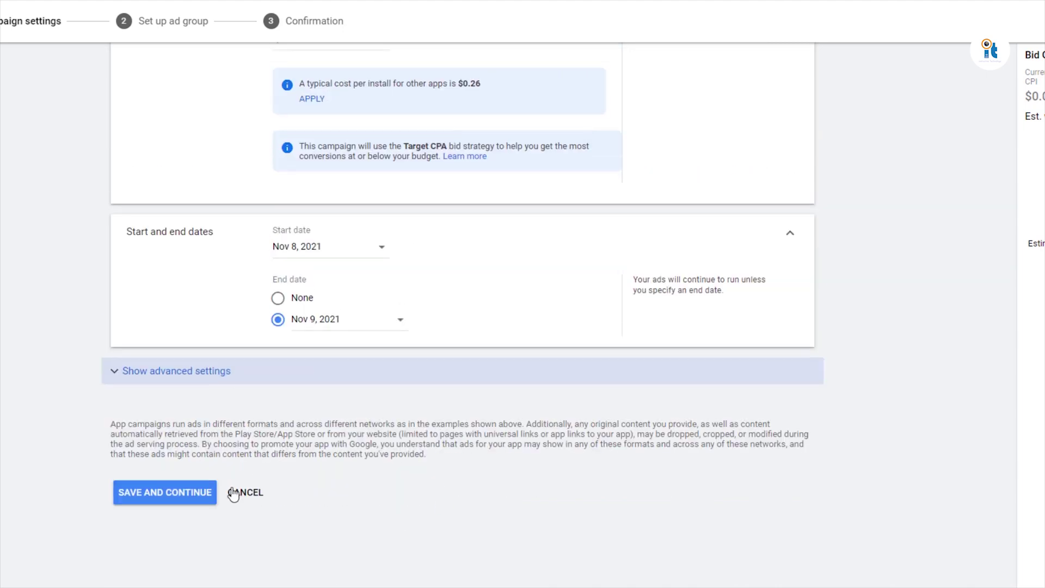
Save the campaign settings and replace the default 'Ad group 1' name with DEMO AD GROUP
{"action": "left_click", "coordinate": [193, 495]}
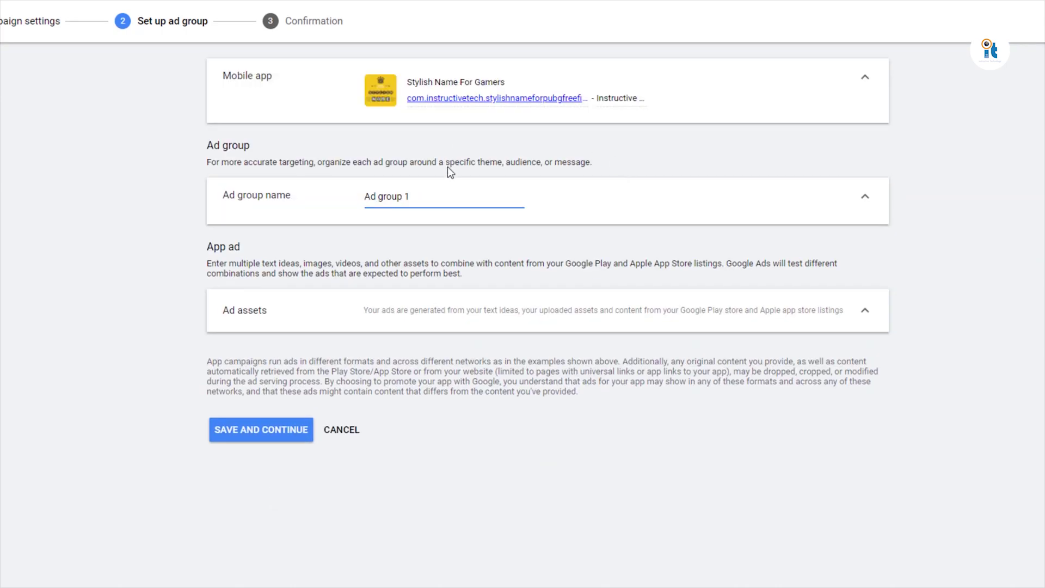
{"action": "left_click_drag", "start_coordinate": [410, 196], "coordinate": [362, 198]}
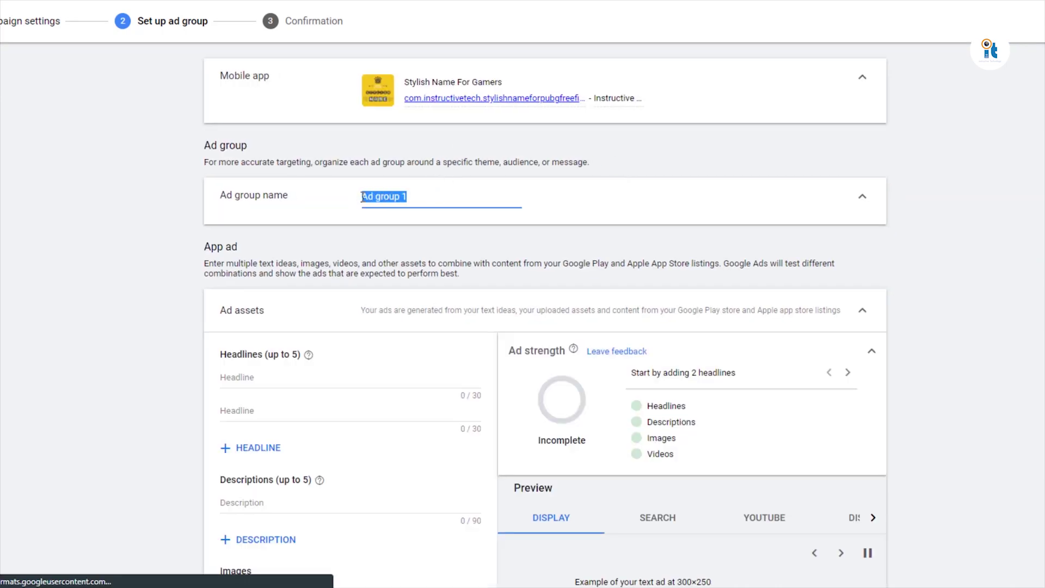
{"action": "type", "text": "DEMO "}
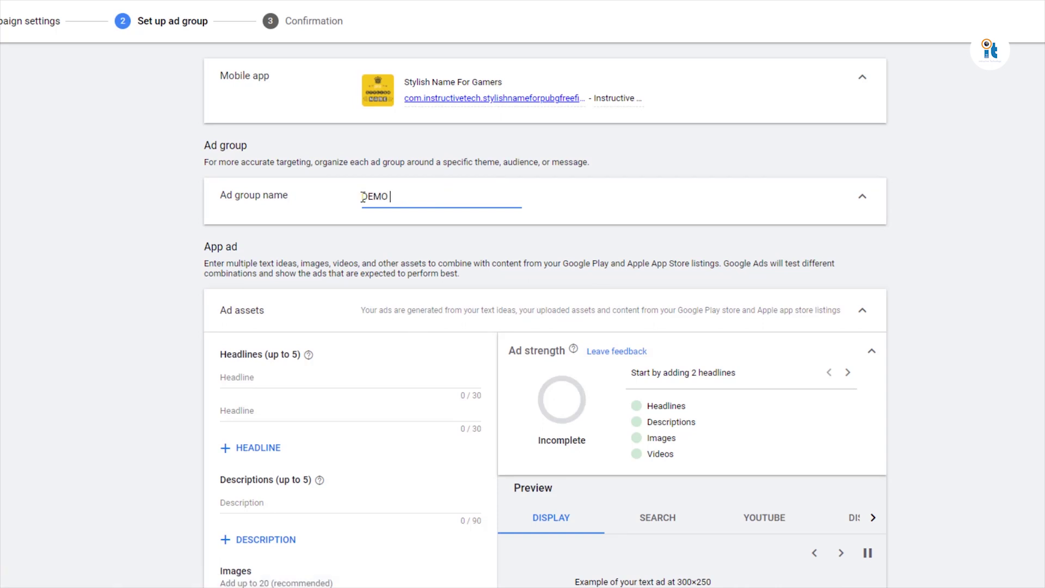
{"action": "type", "text": "AD"}
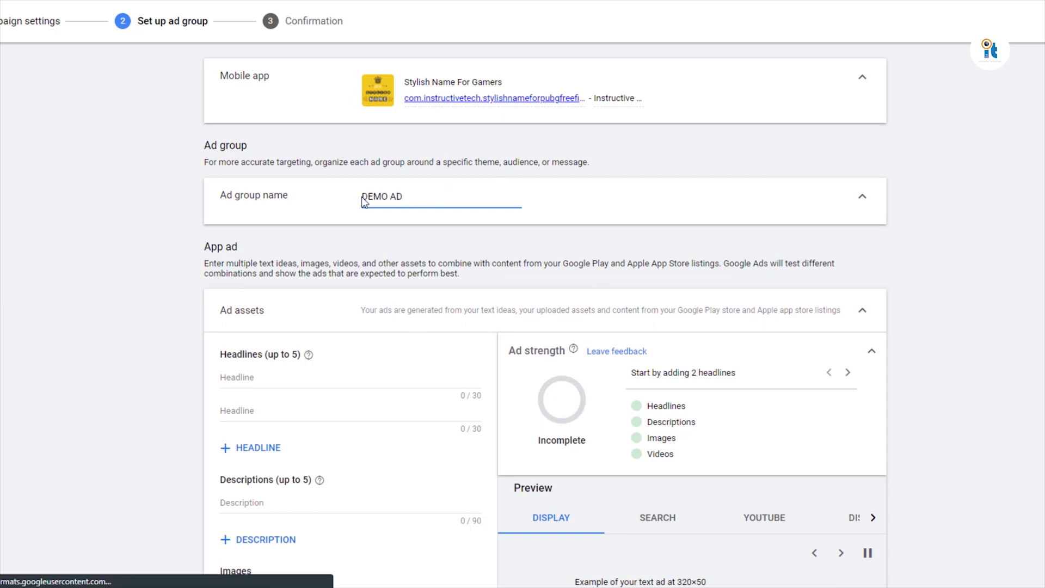
{"action": "type", "text": " GROUP"}
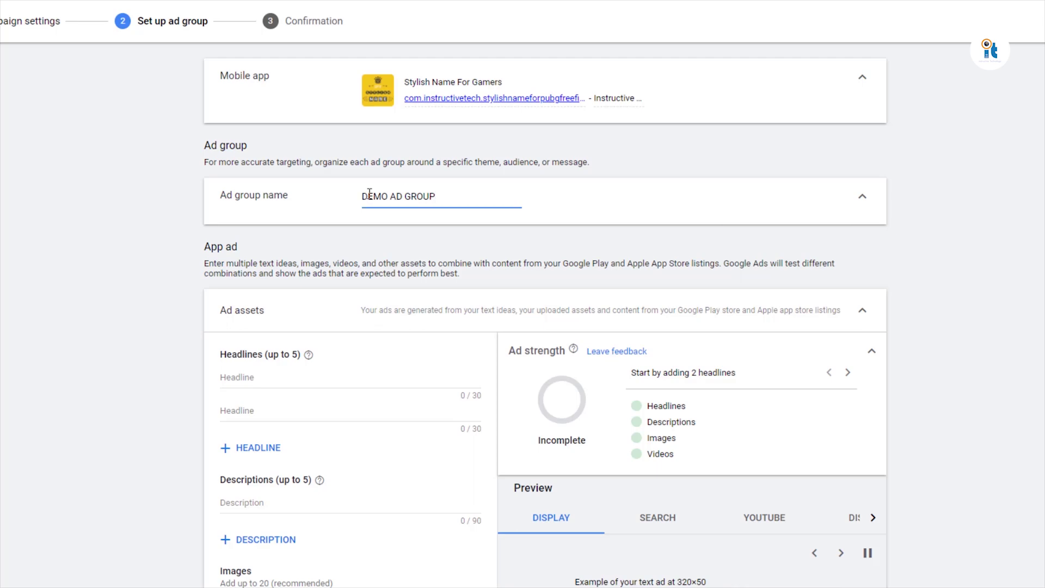
{"action": "scroll", "coordinate": [369, 193], "scroll_direction": "down", "scroll_amount": 2}
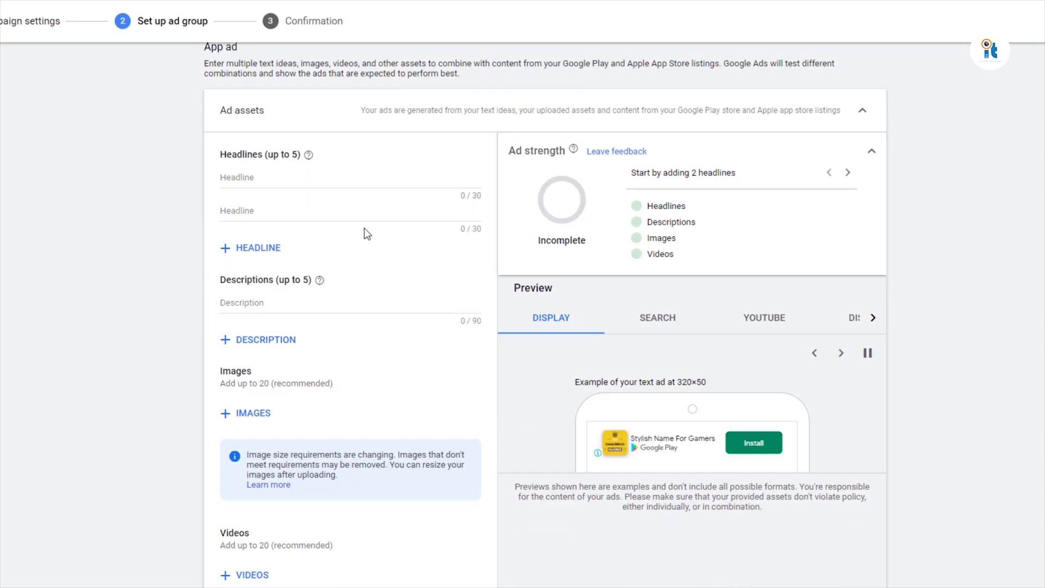
Browse the app ad previews for Search, YouTube, Discover and Google Play
{"action": "left_click", "coordinate": [345, 178]}
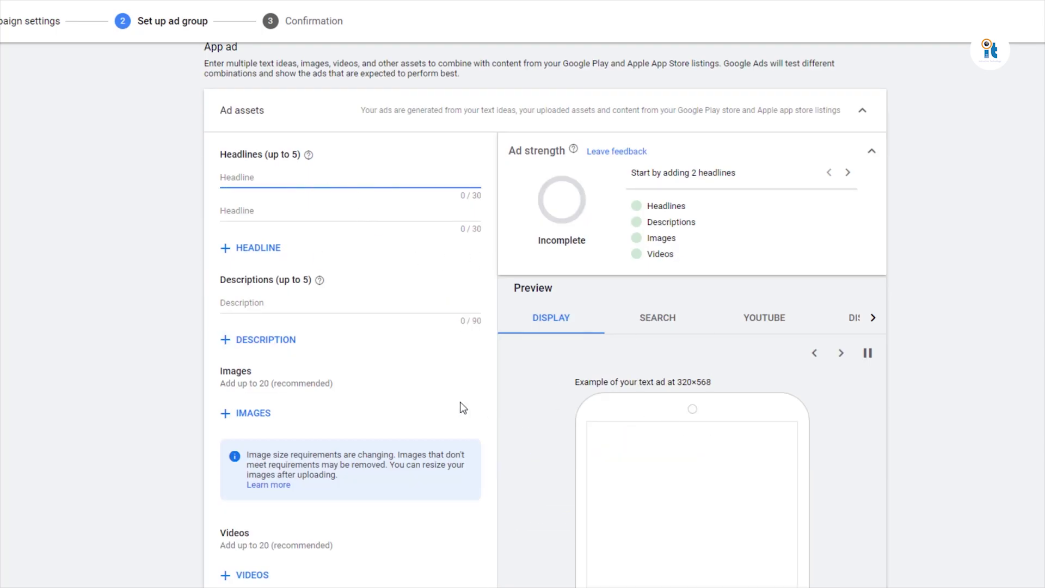
{"action": "scroll", "coordinate": [438, 372], "scroll_direction": "down", "scroll_amount": 1}
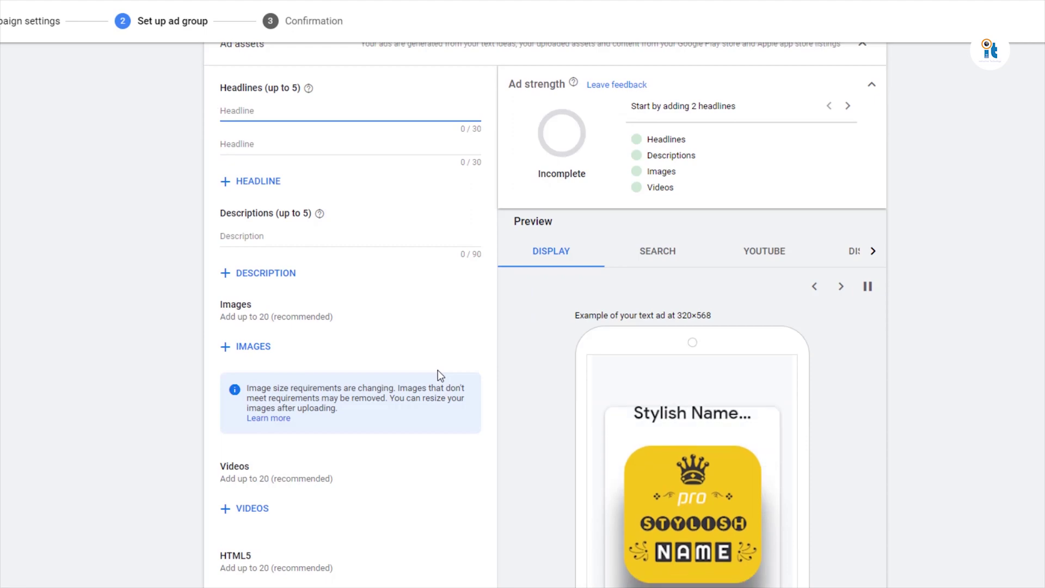
{"action": "scroll", "coordinate": [488, 388], "scroll_direction": "down", "scroll_amount": 1}
{"action": "scroll", "coordinate": [670, 416], "scroll_direction": "down", "scroll_amount": 1}
{"action": "scroll", "coordinate": [670, 416], "scroll_direction": "down", "scroll_amount": 1}
{"action": "scroll", "coordinate": [656, 250], "scroll_direction": "up", "scroll_amount": 2}
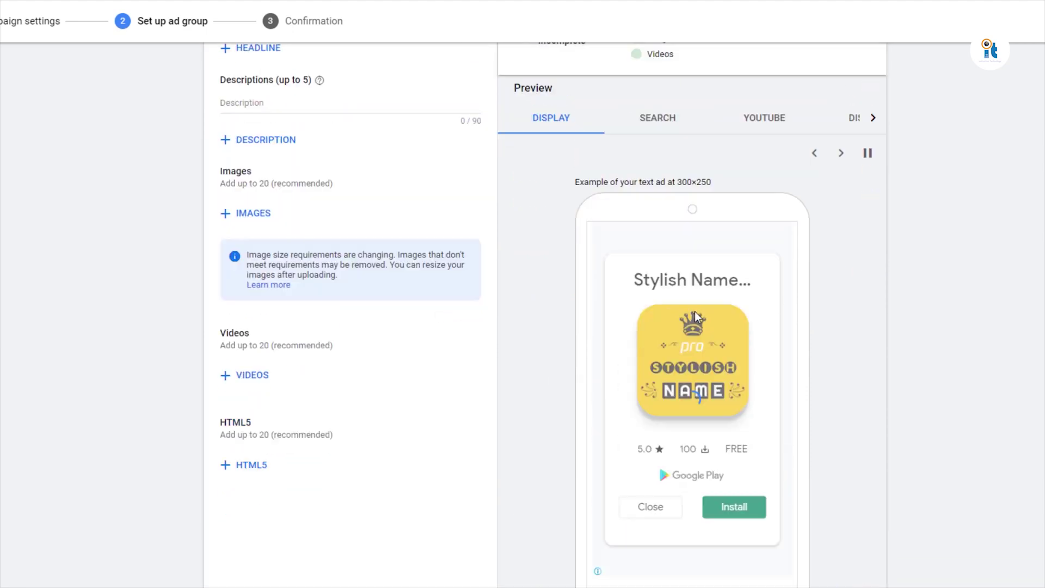
{"action": "scroll", "coordinate": [822, 275], "scroll_direction": "down", "scroll_amount": 1}
{"action": "scroll", "coordinate": [822, 279], "scroll_direction": "up", "scroll_amount": 1}
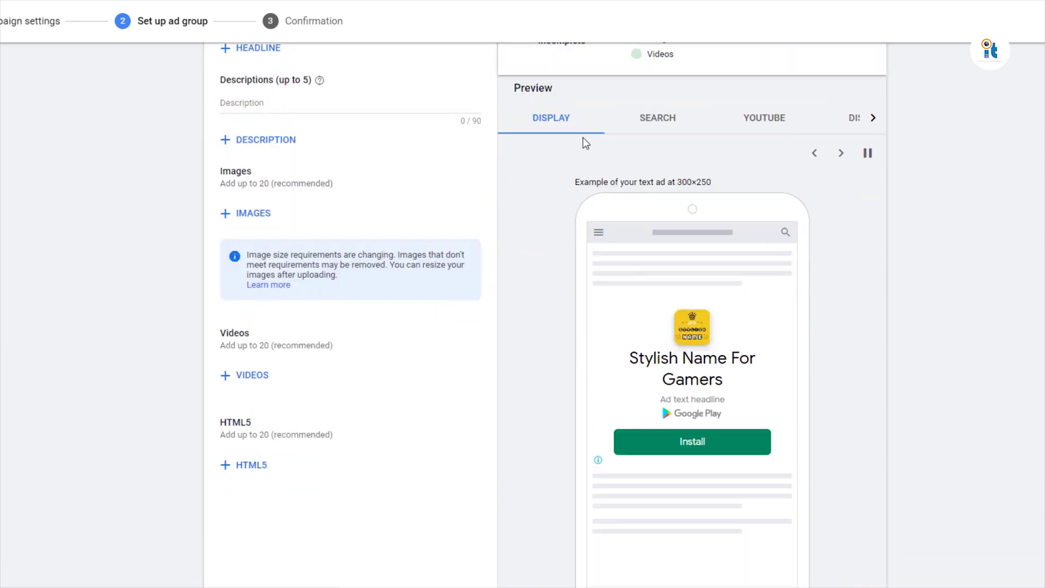
{"action": "left_click", "coordinate": [665, 124]}
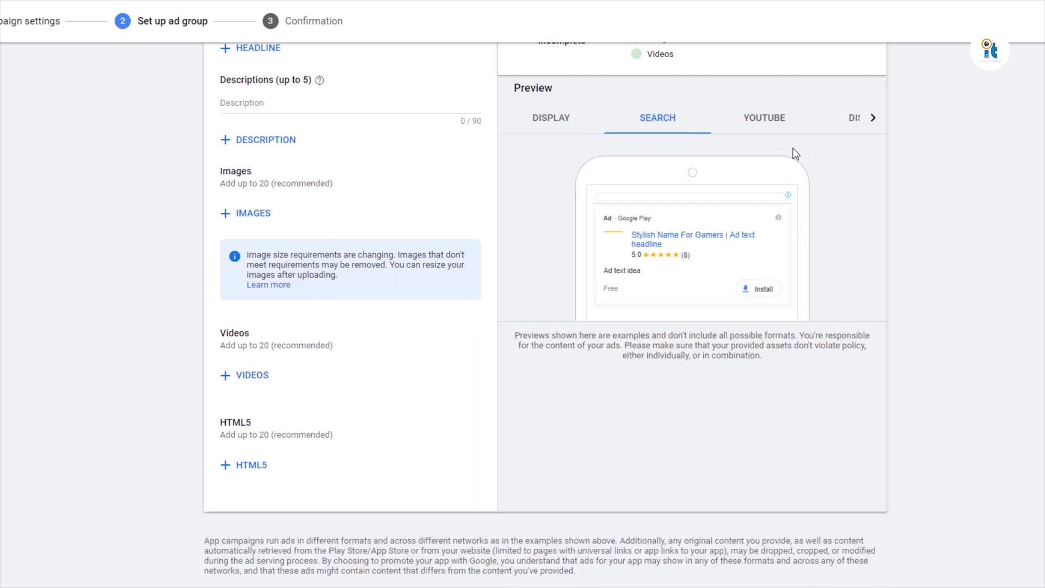
{"action": "left_click", "coordinate": [783, 130]}
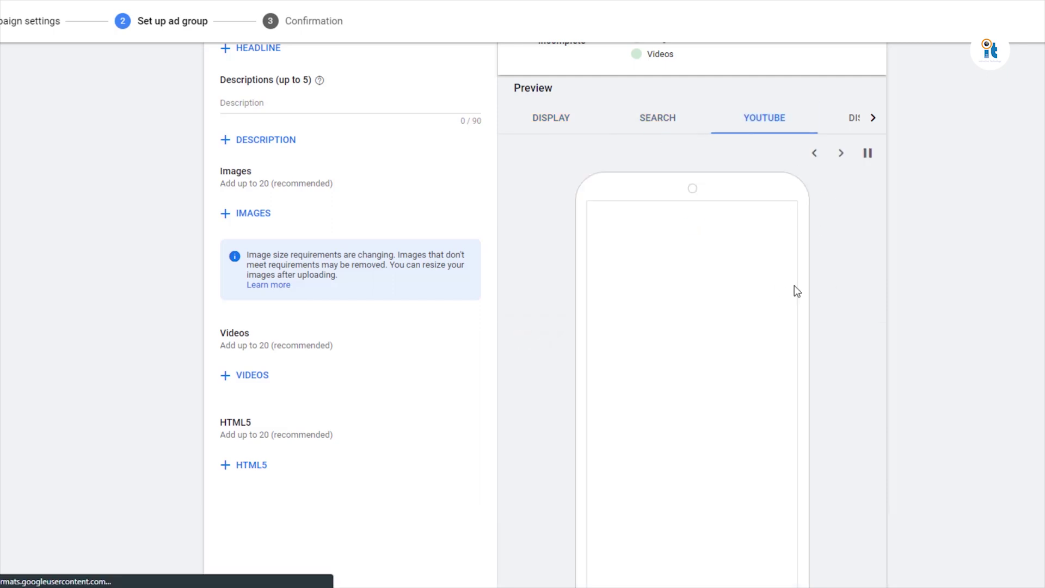
{"action": "left_click", "coordinate": [872, 121]}
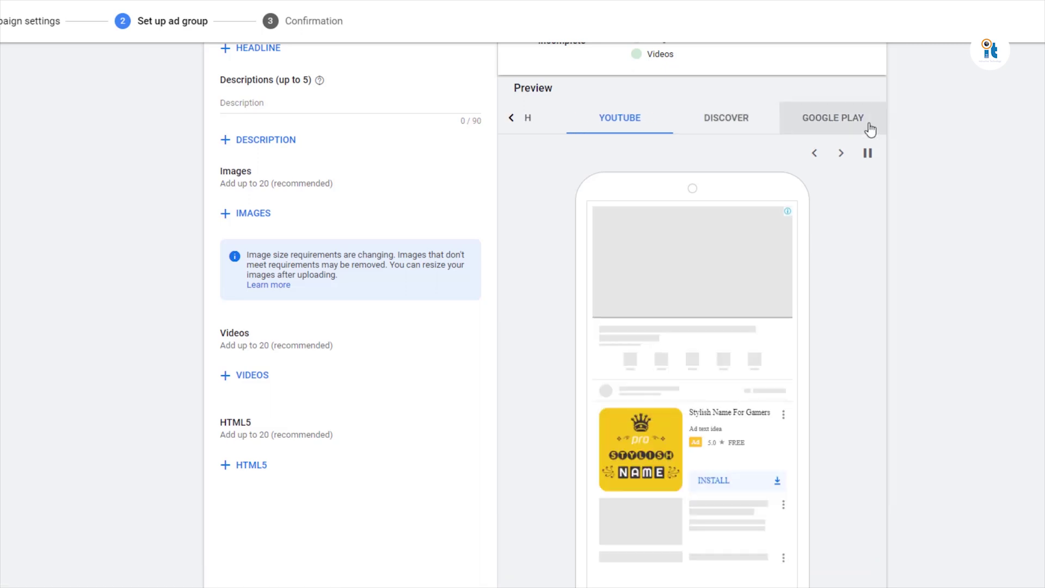
{"action": "left_click", "coordinate": [777, 130]}
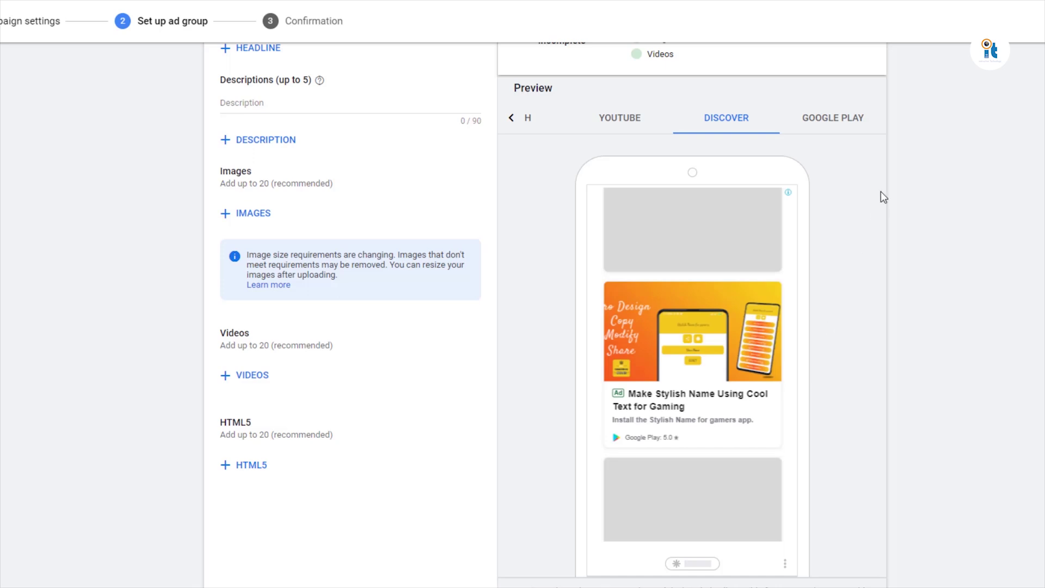
{"action": "left_click", "coordinate": [866, 121]}
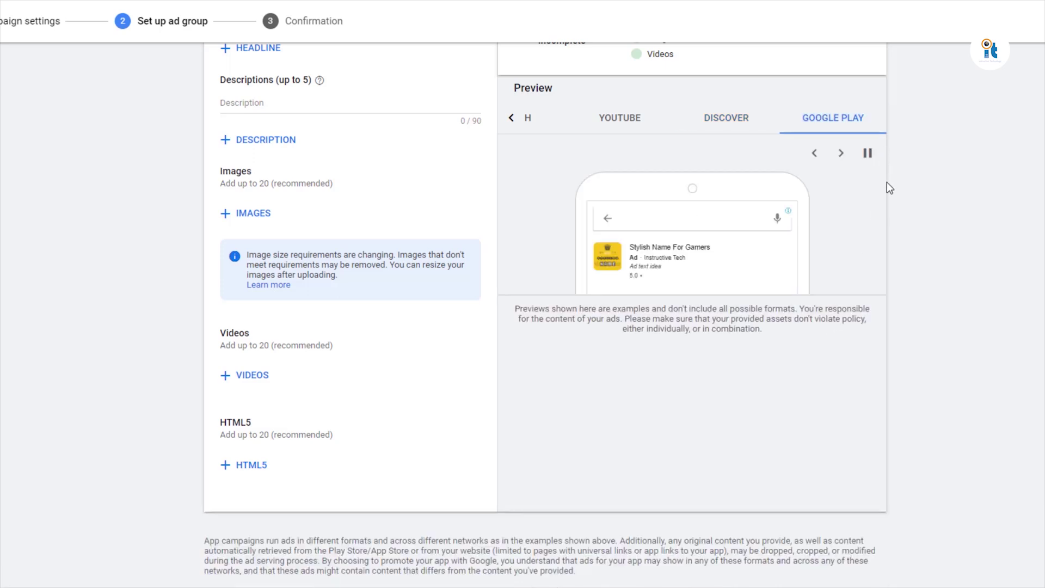
{"action": "scroll", "coordinate": [412, 459], "scroll_direction": "up", "scroll_amount": 3}
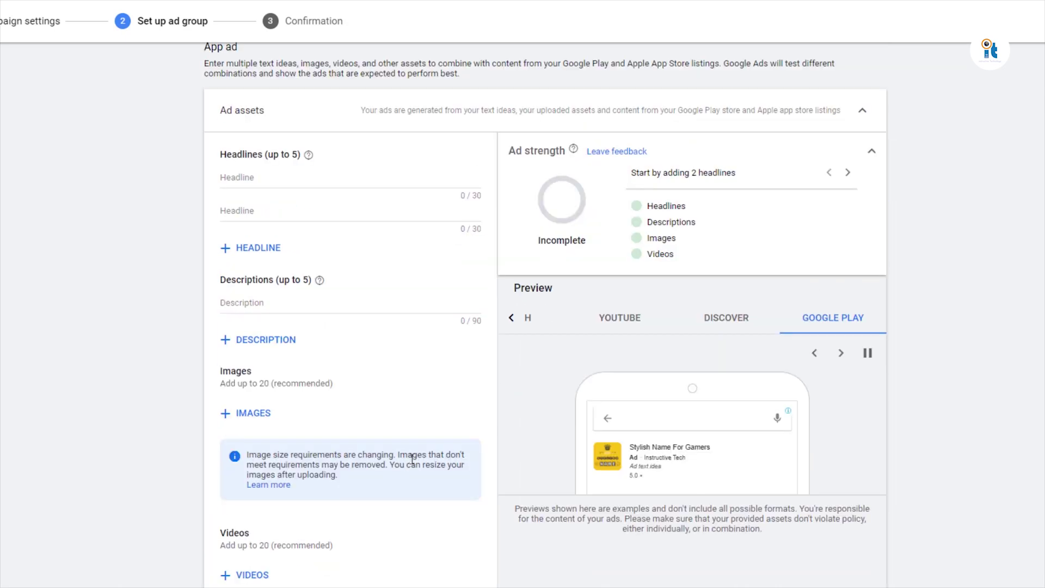
Add two extra description fields to the ad assets and open the image Asset Library
{"action": "left_click", "coordinate": [368, 175]}
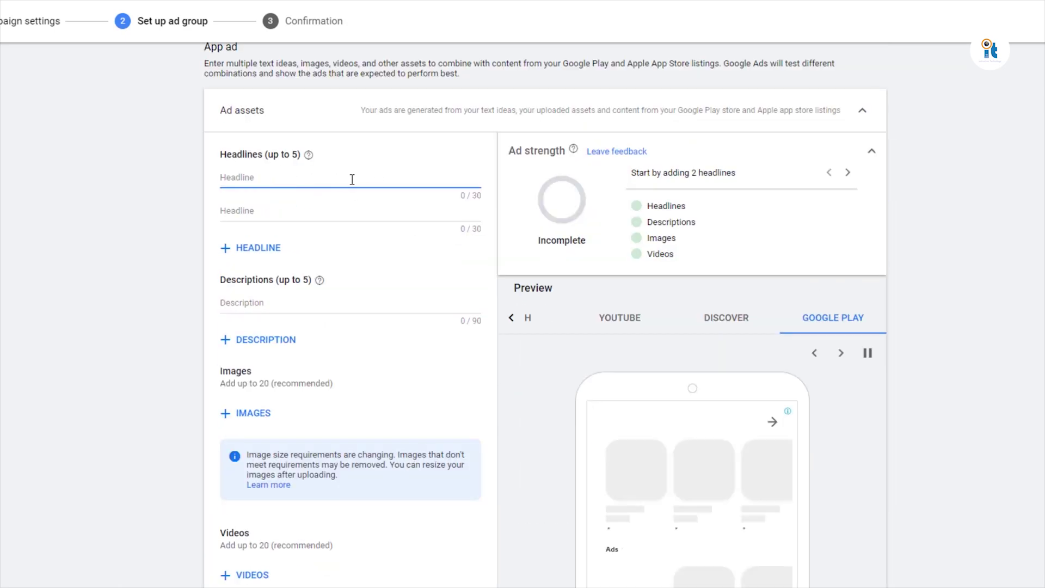
{"action": "left_click", "coordinate": [338, 208]}
{"action": "scroll", "coordinate": [351, 376], "scroll_direction": "down", "scroll_amount": 1}
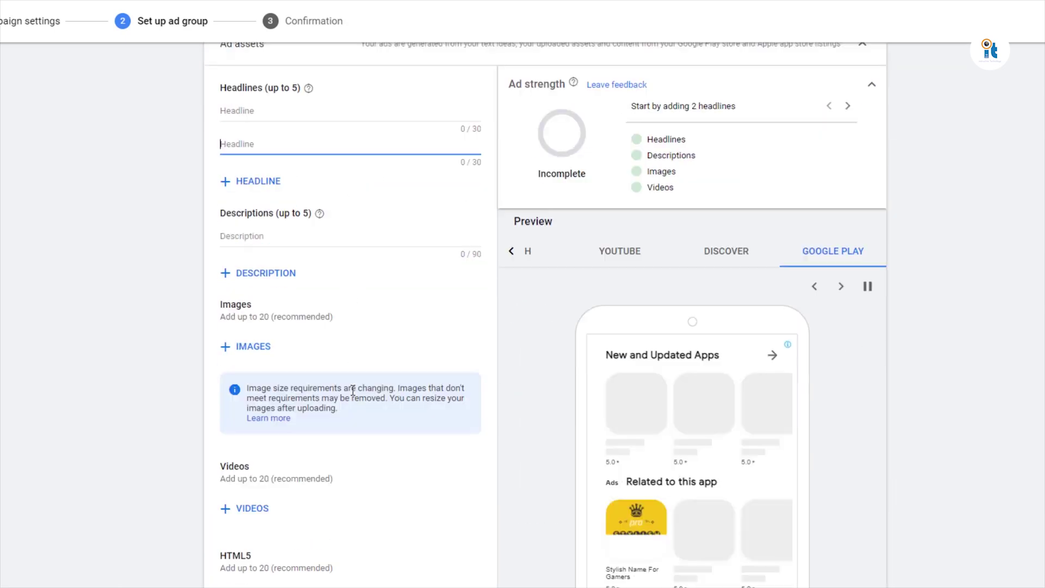
{"action": "left_click", "coordinate": [265, 235]}
{"action": "left_click", "coordinate": [284, 273]}
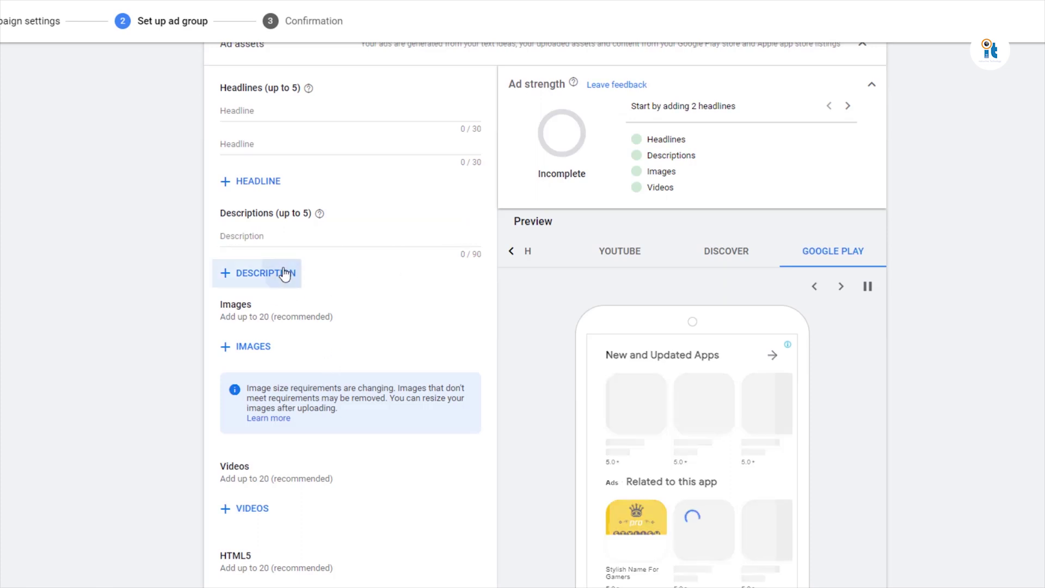
{"action": "left_click", "coordinate": [328, 269]}
{"action": "scroll", "coordinate": [367, 326], "scroll_direction": "down", "scroll_amount": 1}
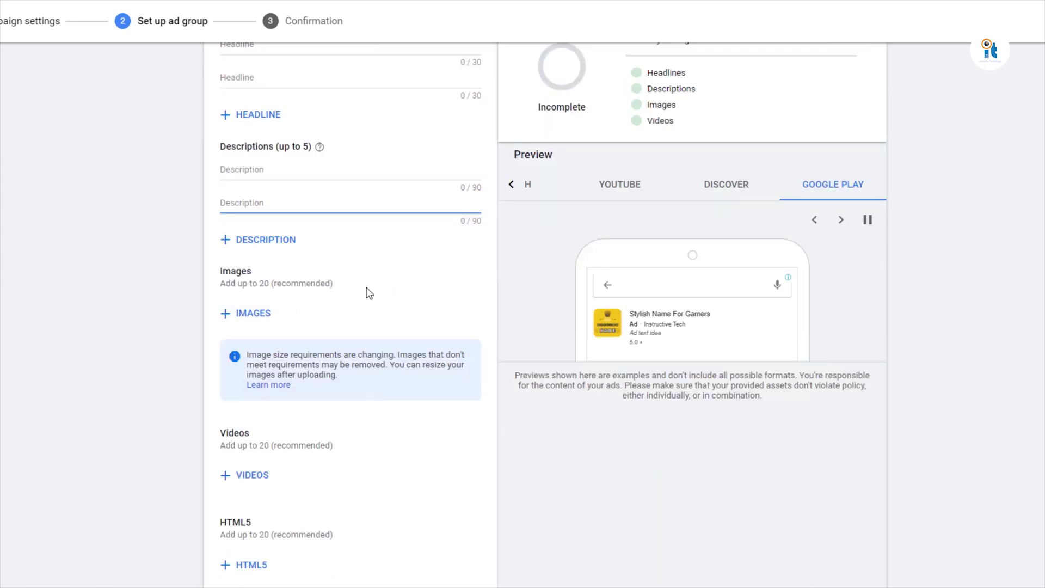
{"action": "left_click", "coordinate": [270, 239]}
{"action": "left_click", "coordinate": [311, 237]}
{"action": "scroll", "coordinate": [418, 365], "scroll_direction": "down", "scroll_amount": 1}
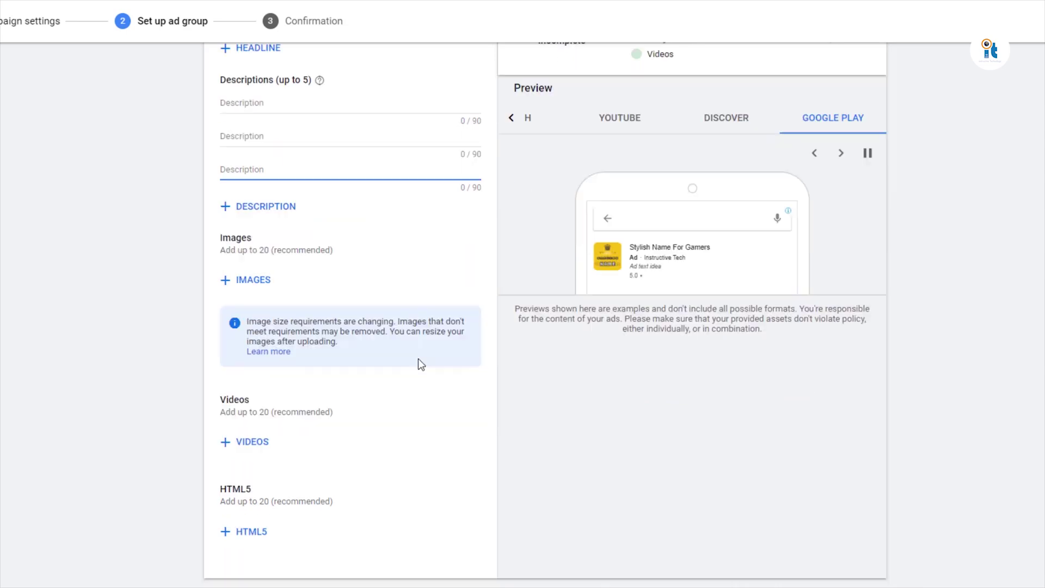
{"action": "scroll", "coordinate": [418, 364], "scroll_direction": "down", "scroll_amount": 2}
{"action": "left_click", "coordinate": [259, 147]}
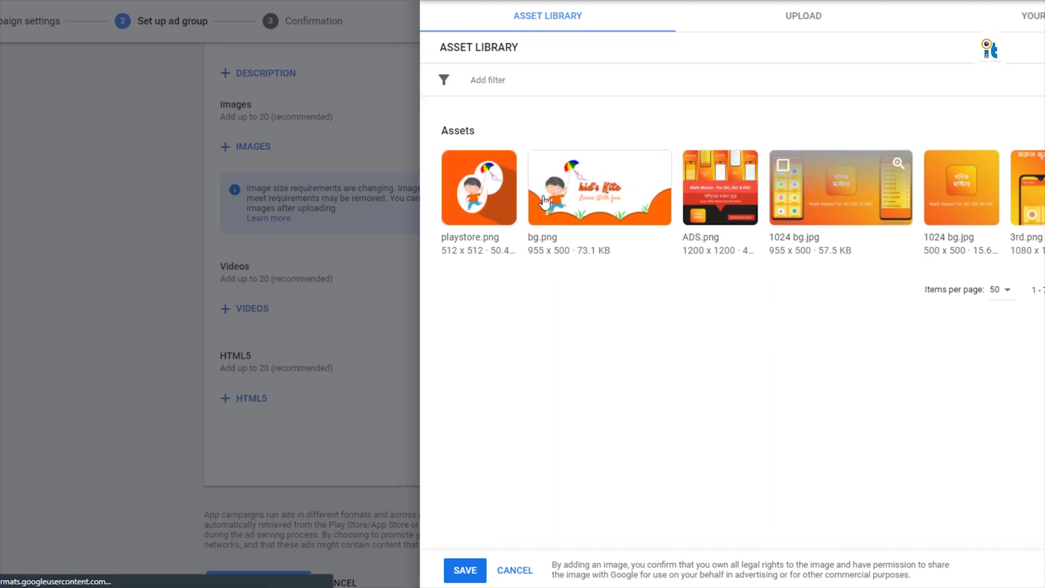
Open and cancel the image, YouTube video and HTML5 asset pickers without adding anything
{"action": "left_click", "coordinate": [516, 569]}
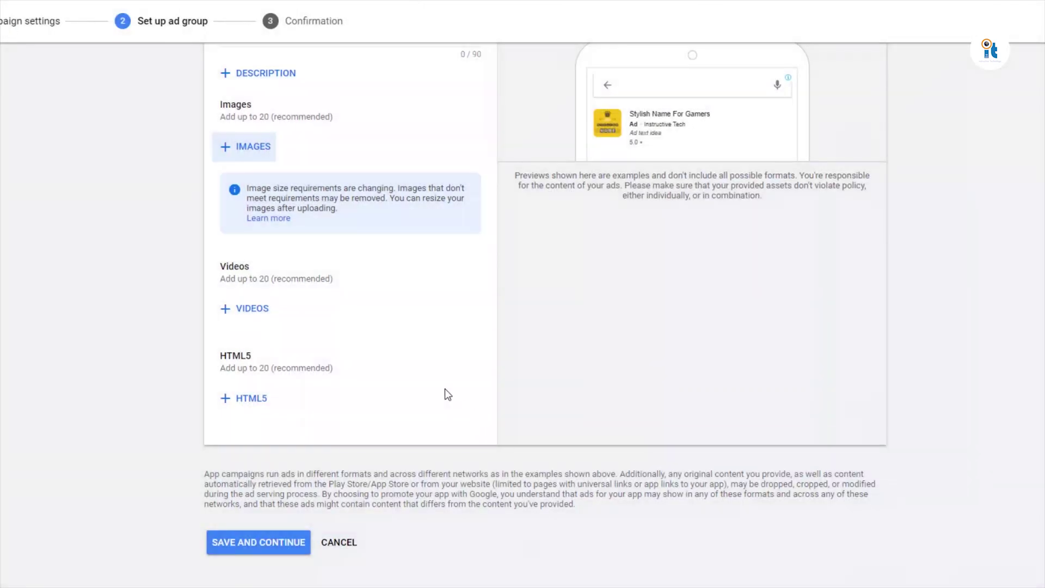
{"action": "left_click", "coordinate": [257, 308]}
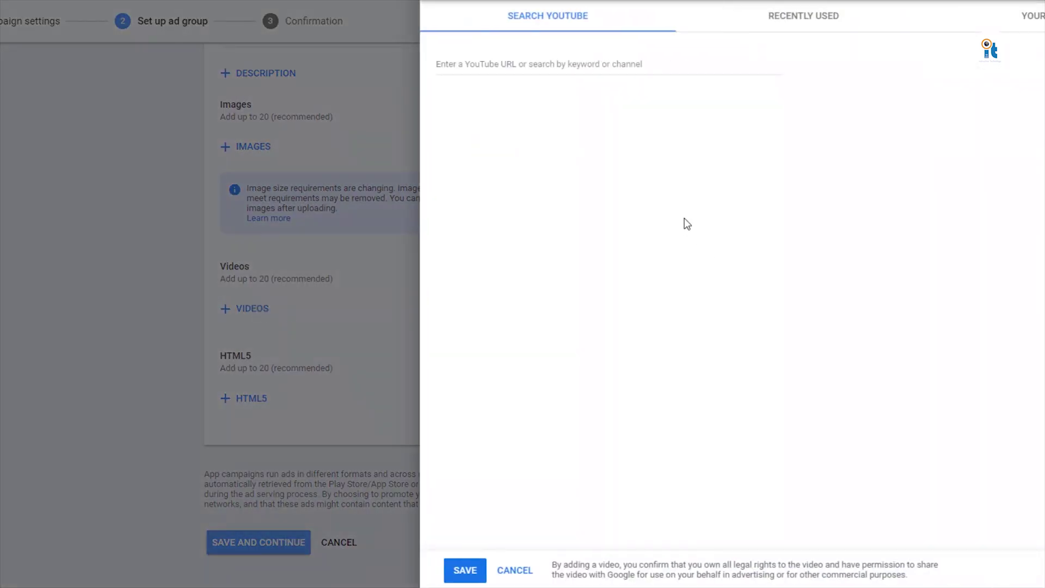
{"action": "left_click", "coordinate": [578, 69]}
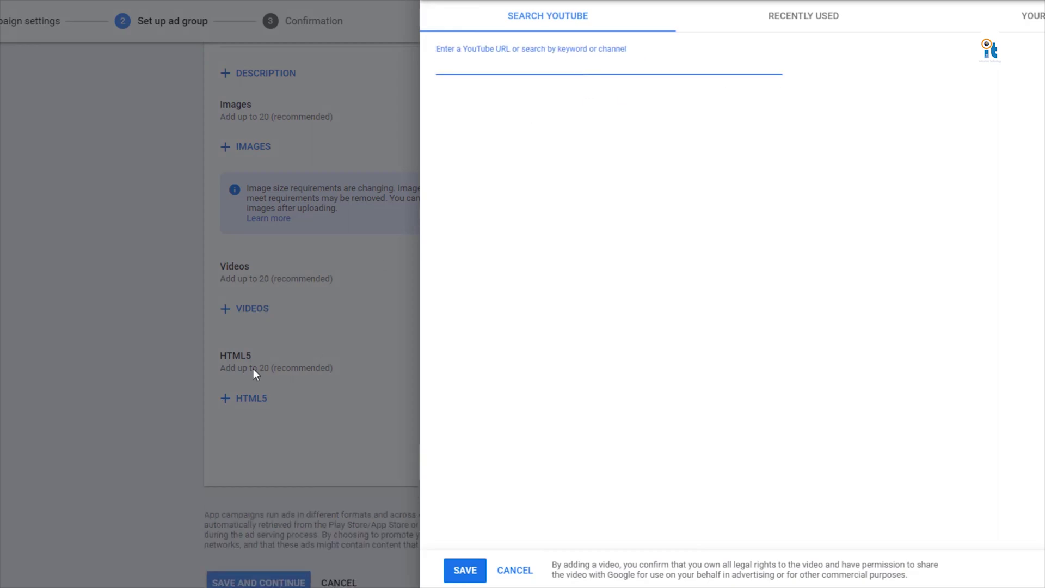
{"action": "left_click", "coordinate": [337, 315]}
{"action": "left_click", "coordinate": [251, 398]}
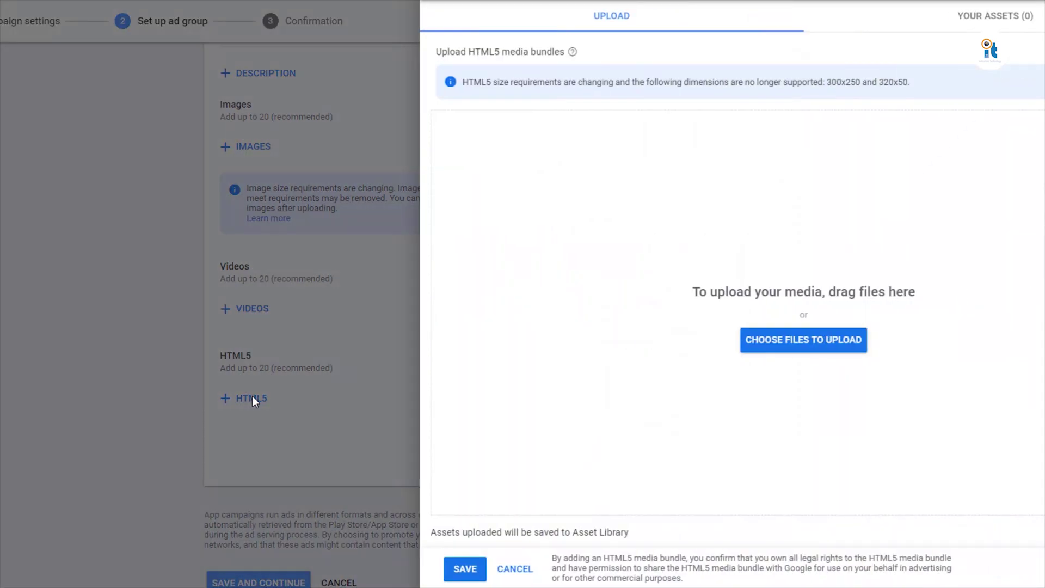
{"action": "left_click", "coordinate": [378, 337]}
{"action": "scroll", "coordinate": [376, 347], "scroll_direction": "down", "scroll_amount": 2}
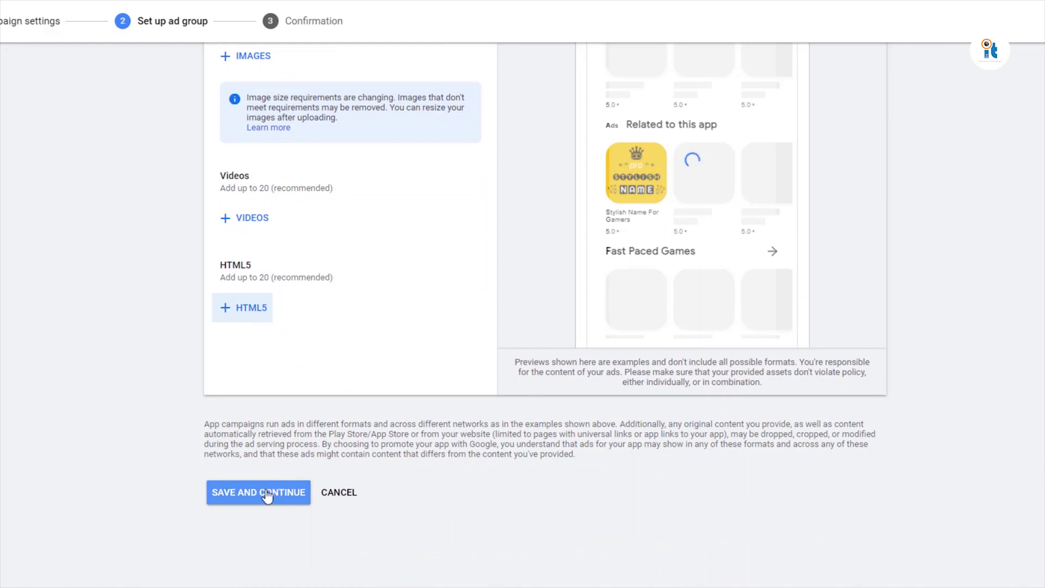
{"action": "scroll", "coordinate": [278, 494], "scroll_direction": "up", "scroll_amount": 1}
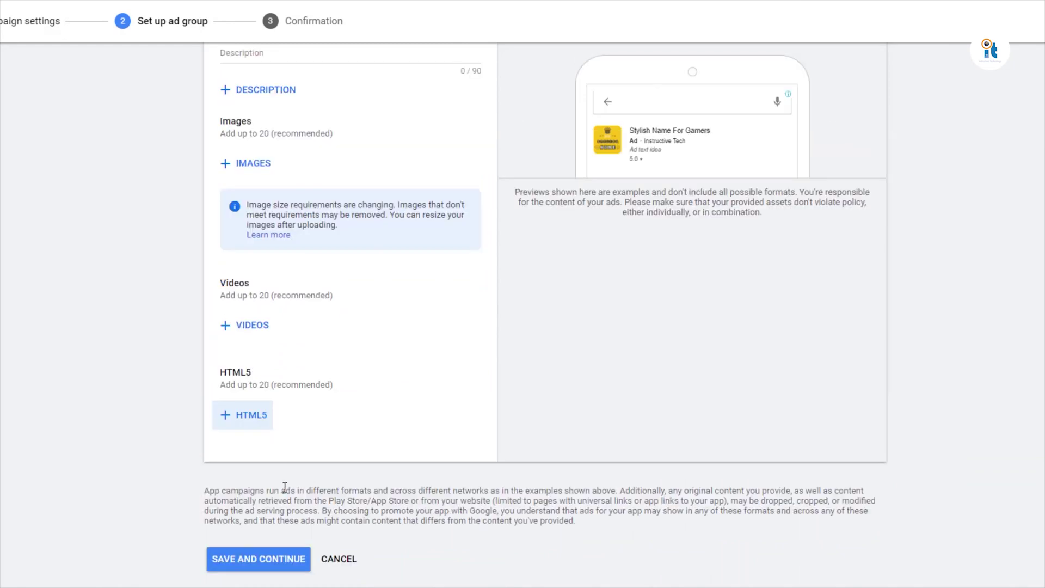
{"action": "scroll", "coordinate": [284, 493], "scroll_direction": "down", "scroll_amount": 1}
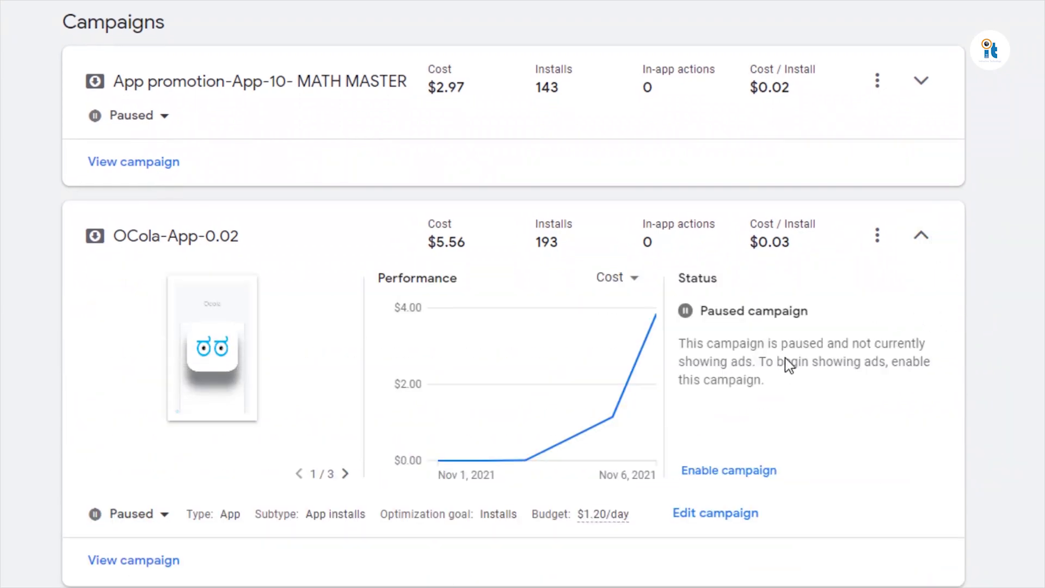
{"action": "scroll", "coordinate": [786, 362], "scroll_direction": "down", "scroll_amount": 1}
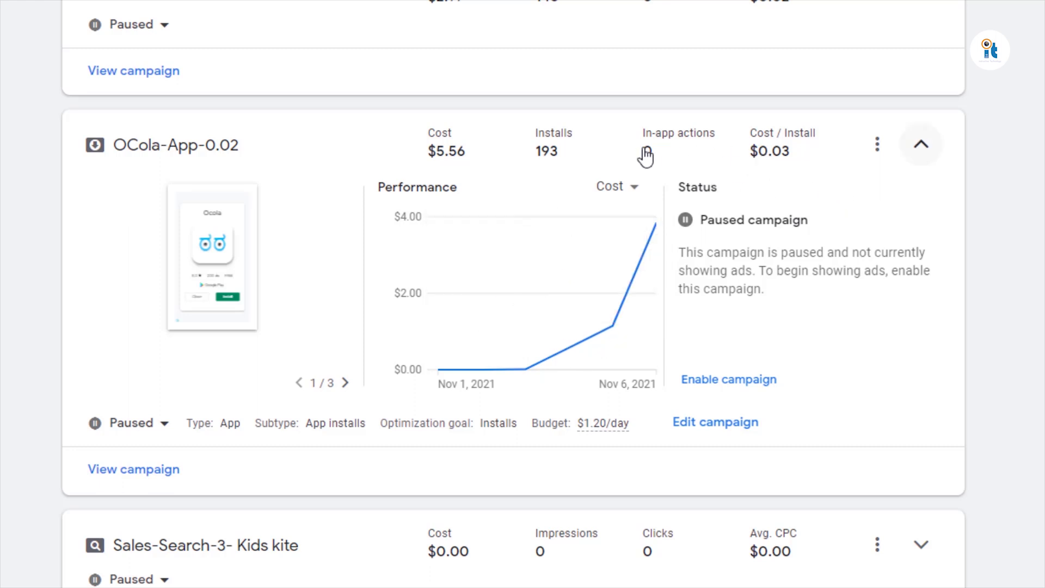
Chart OCola-App-0.02 by Cost / Install, then Installs, then back to Cost
{"action": "left_click", "coordinate": [600, 154]}
{"action": "left_click", "coordinate": [631, 193]}
{"action": "left_click", "coordinate": [604, 287]}
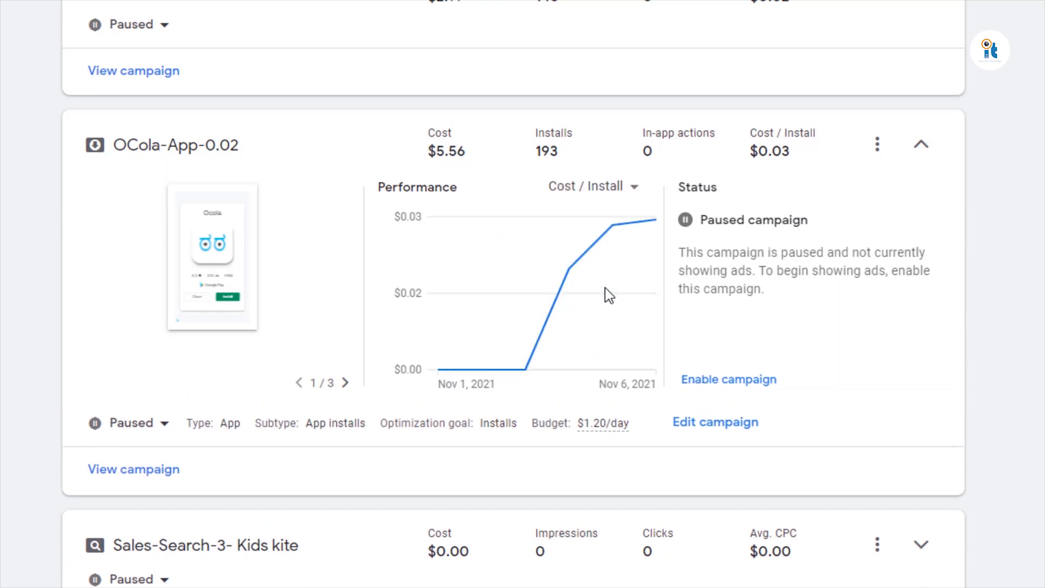
{"action": "left_click", "coordinate": [632, 187]}
{"action": "left_click", "coordinate": [604, 231]}
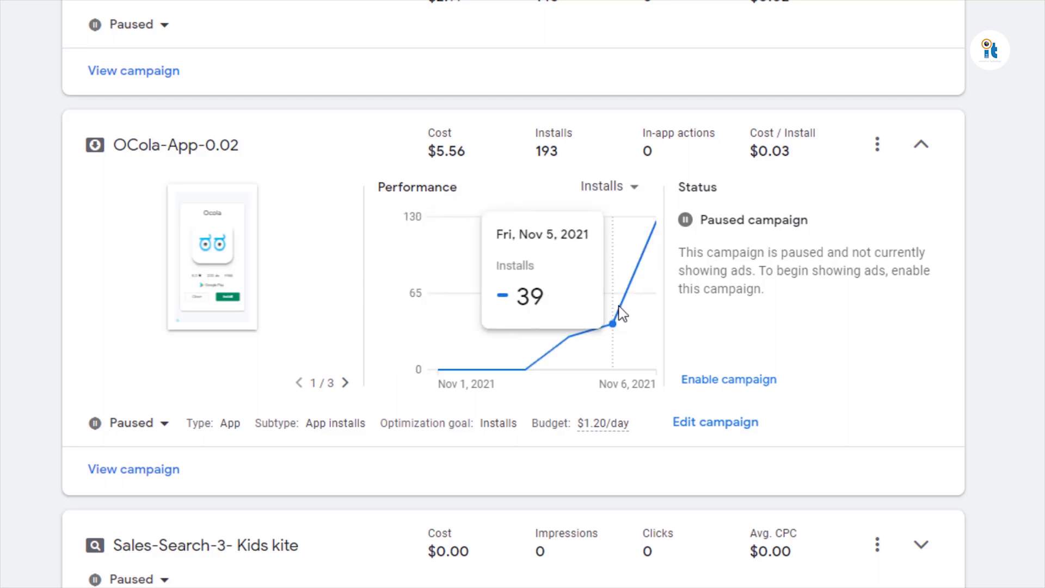
{"action": "left_click", "coordinate": [624, 196]}
{"action": "left_click", "coordinate": [605, 205]}
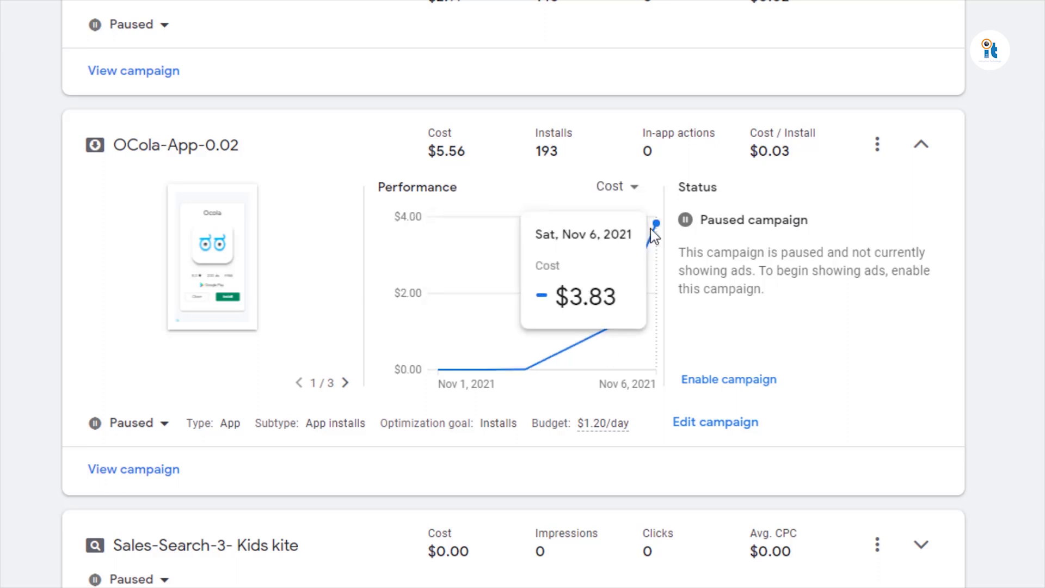